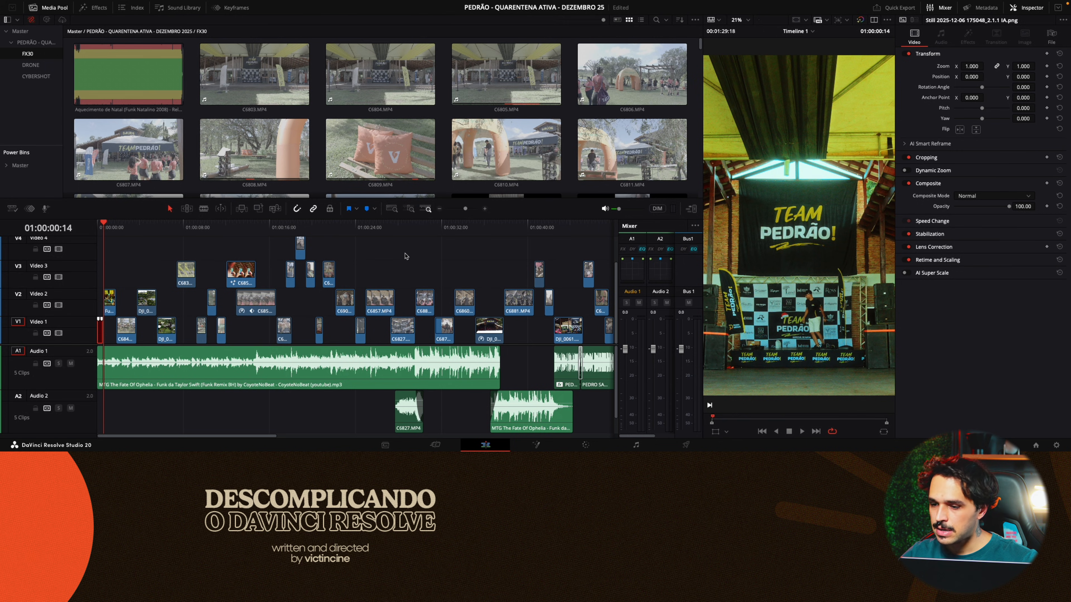
mouse_move(448, 3)
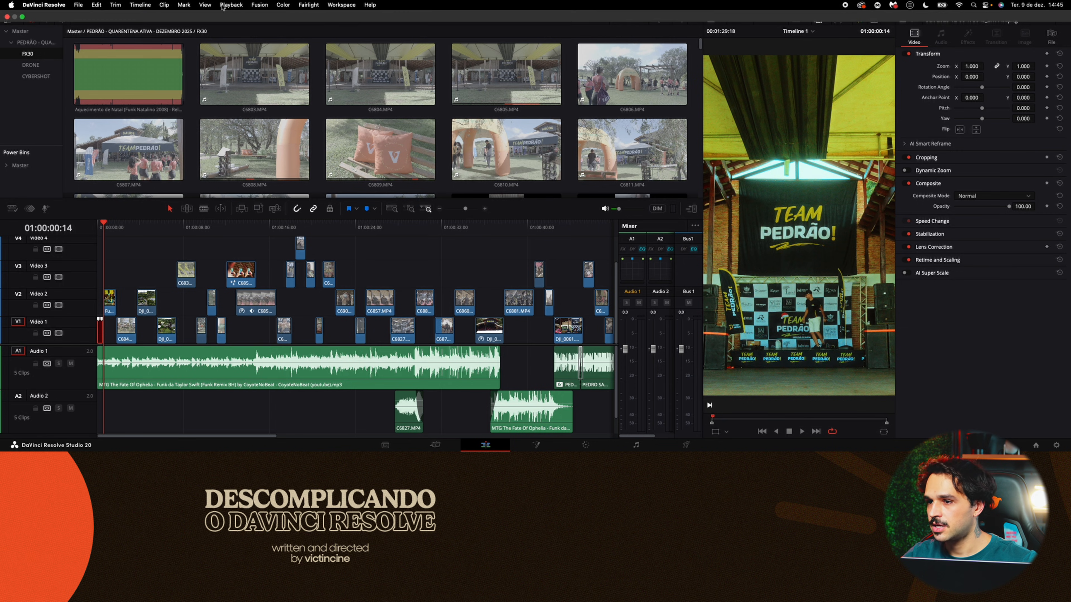
click(232, 5)
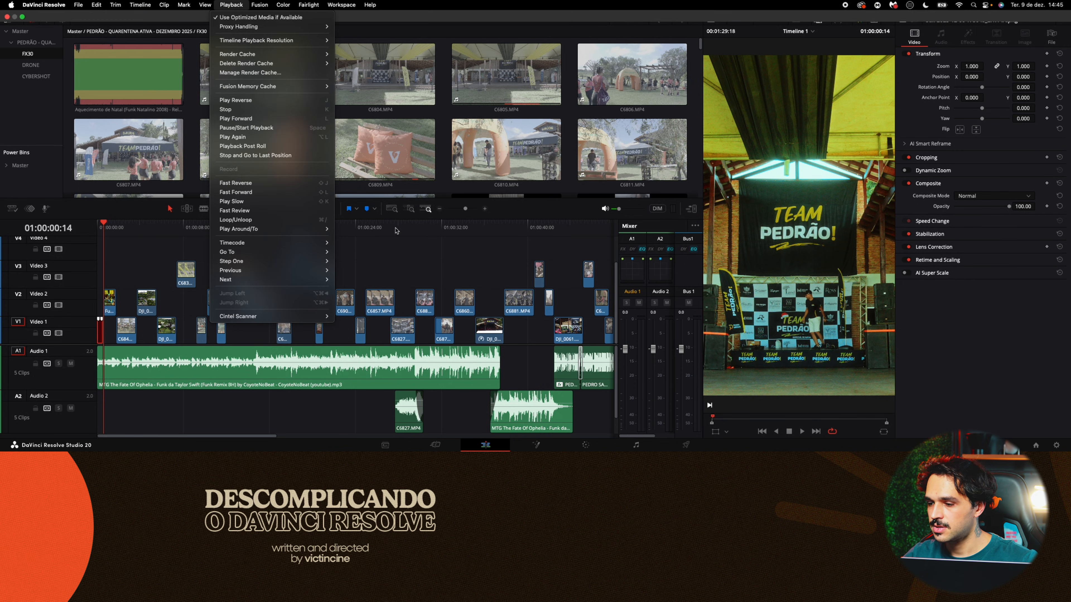
click(418, 272)
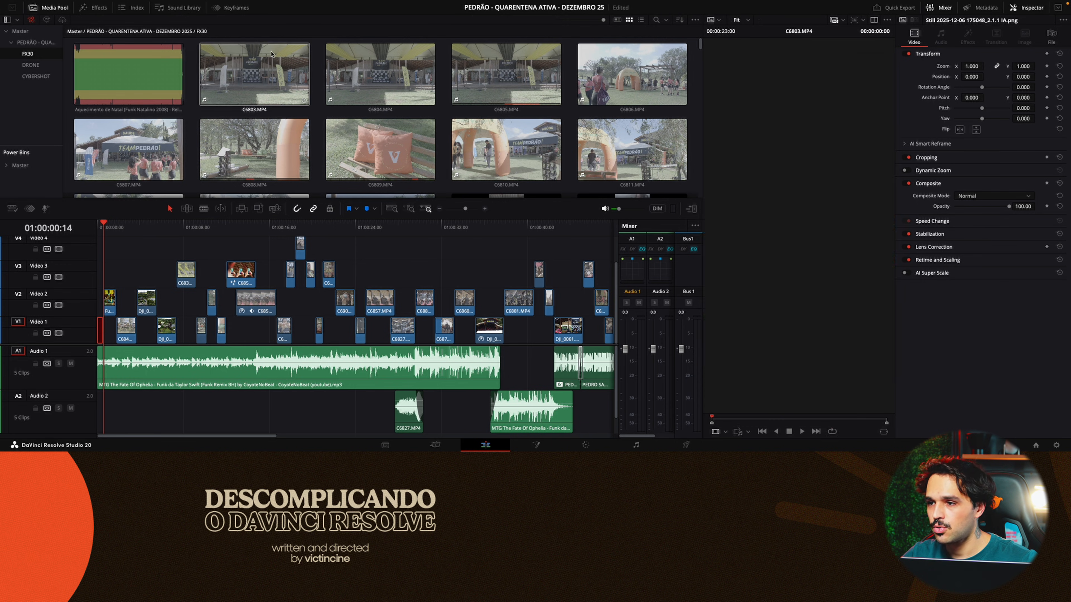
Step: Widen the timeline viewer and play the edit from its beginning to check how smoothly it runs
drag(703, 92, 627, 94)
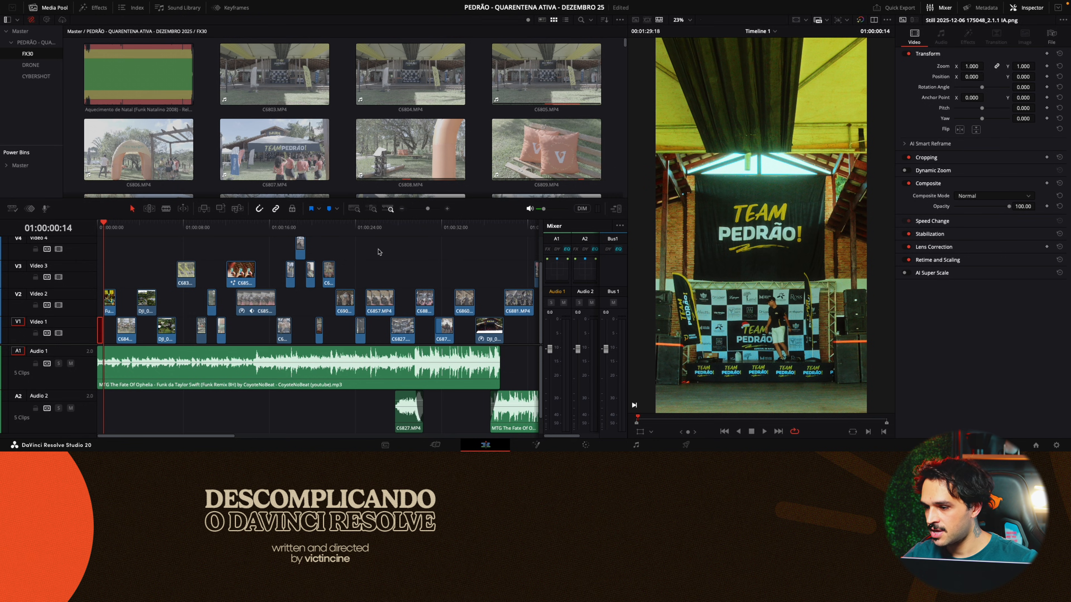
click(378, 251)
key(space)
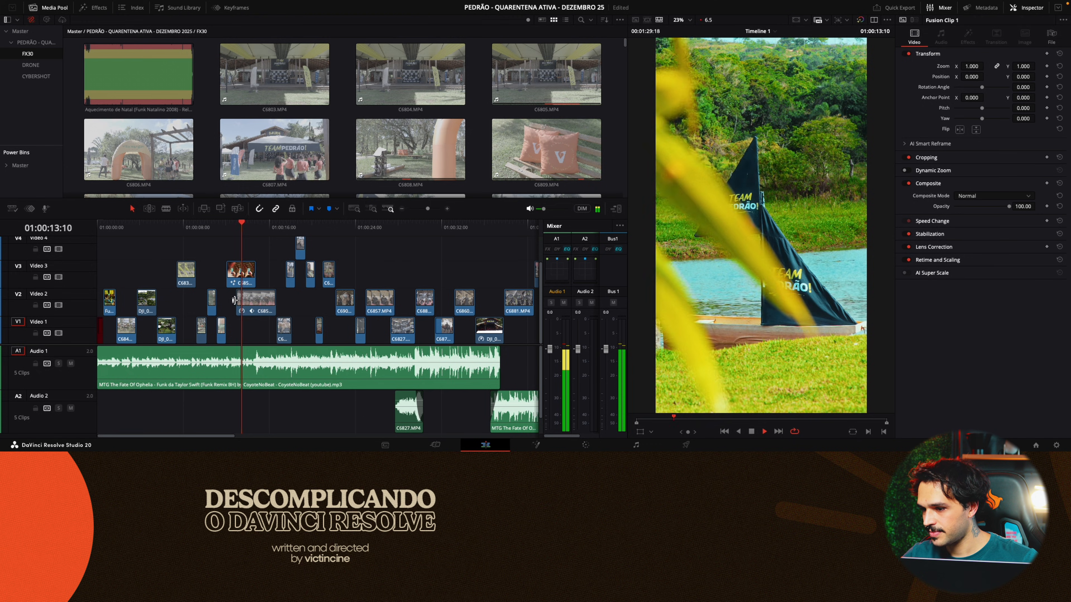
click(251, 292)
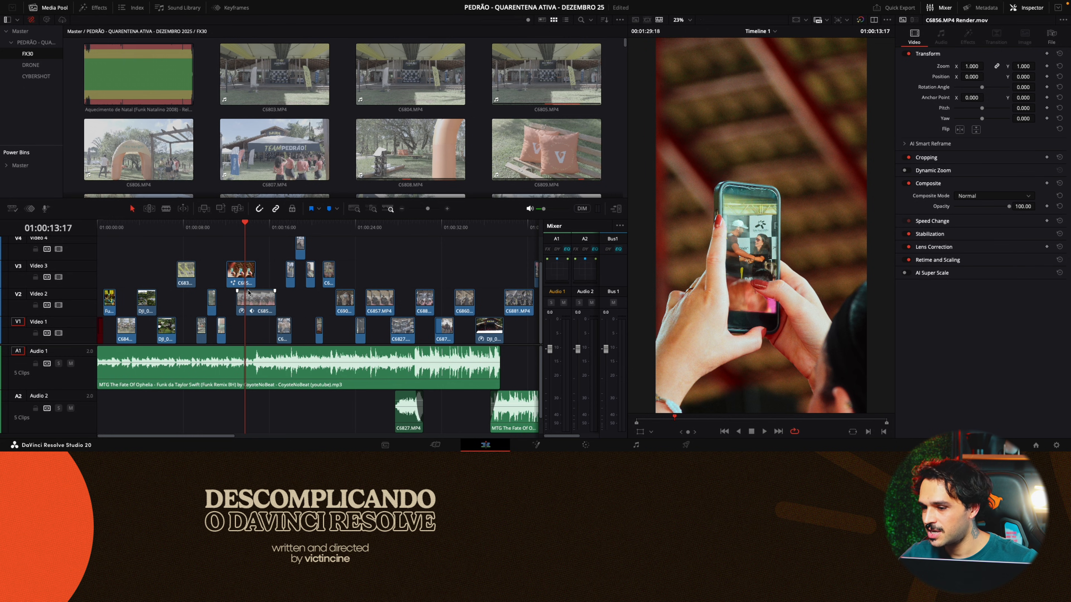
Step: Return the playhead to the start of the timeline and replay the opening clips to check the playback frame rate
click(106, 227)
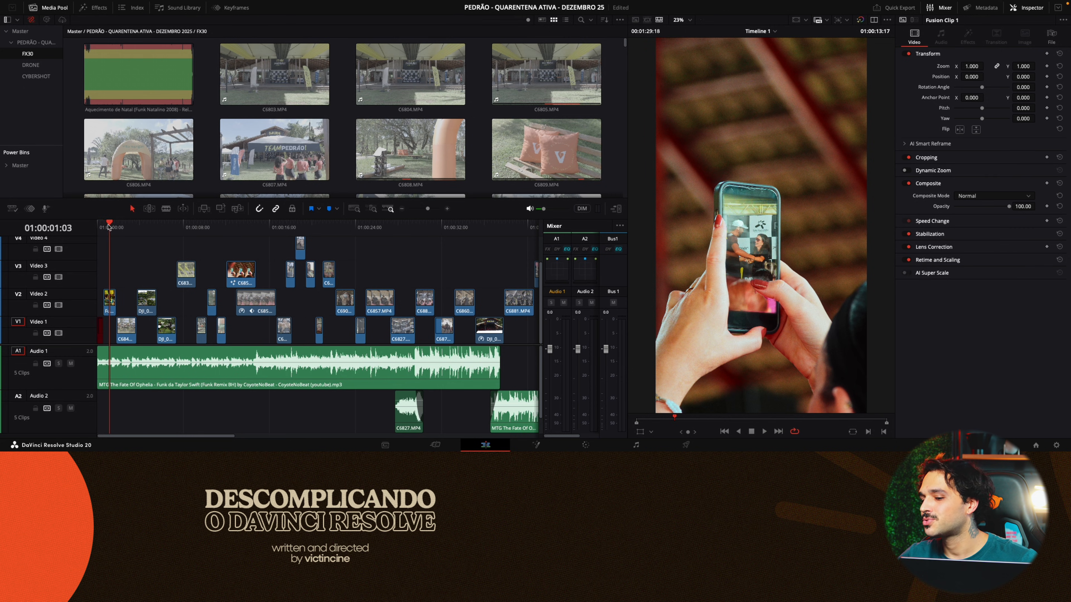
key(space)
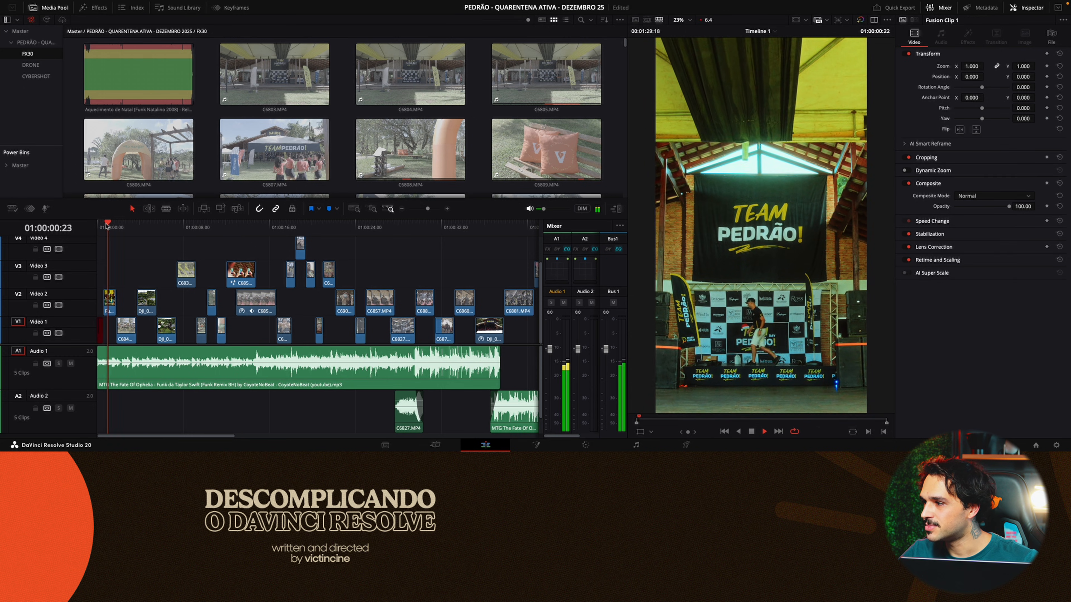
key(space)
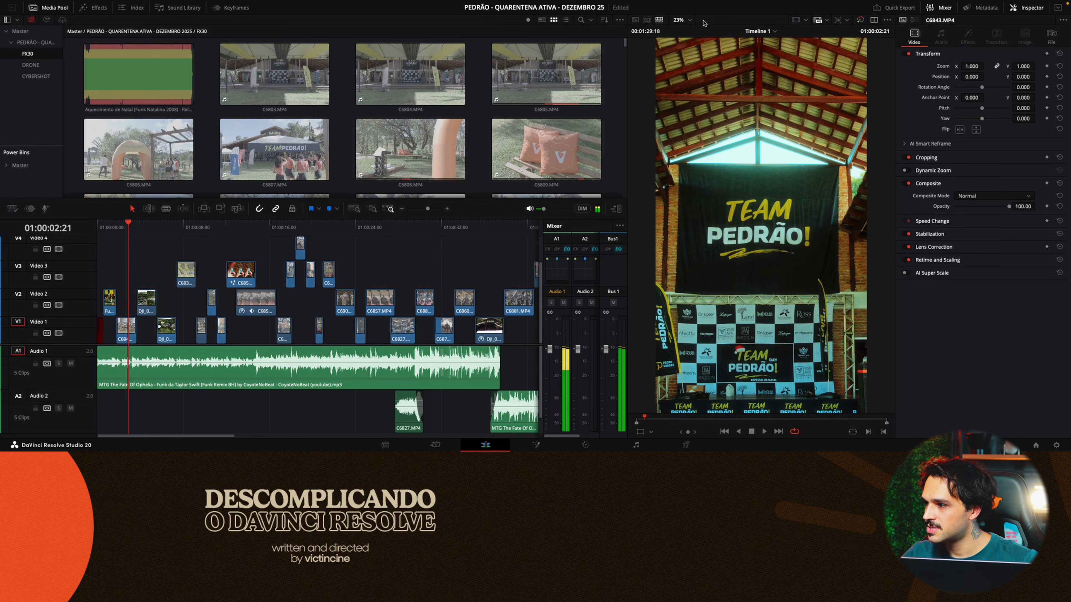
key(space)
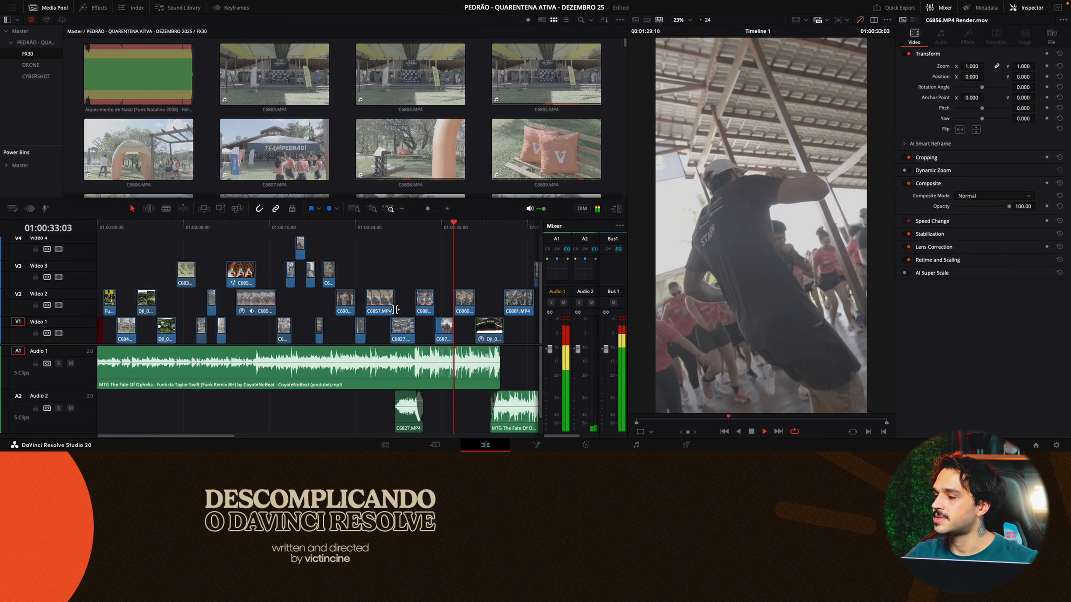
Step: Play the clips around the end of the first song and from about 01:00:40 to check the playback frame rate
scroll(395, 310, right, 3)
key(space)
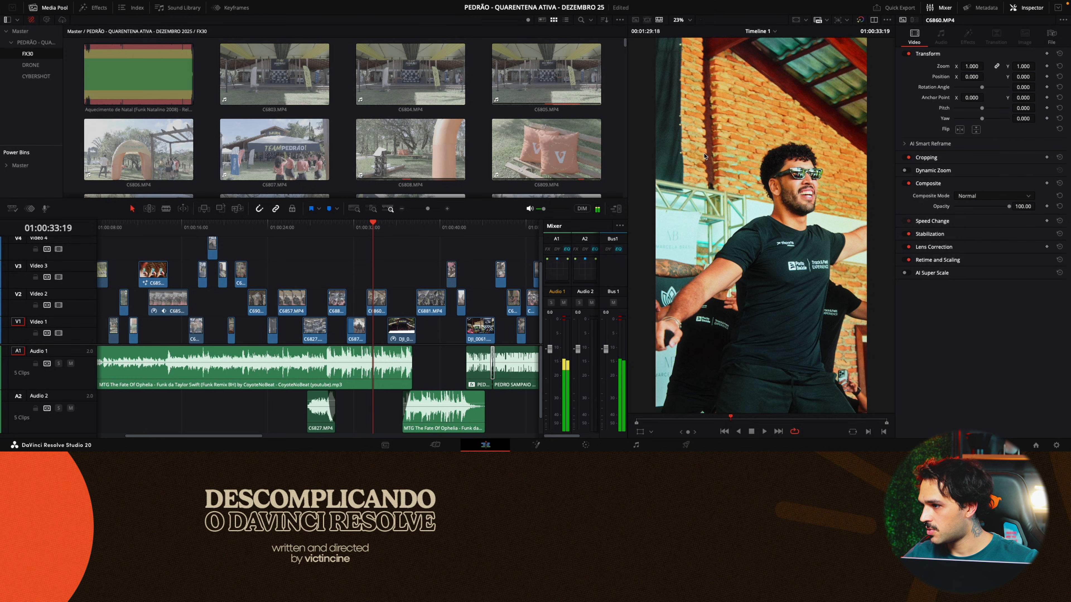
key(space)
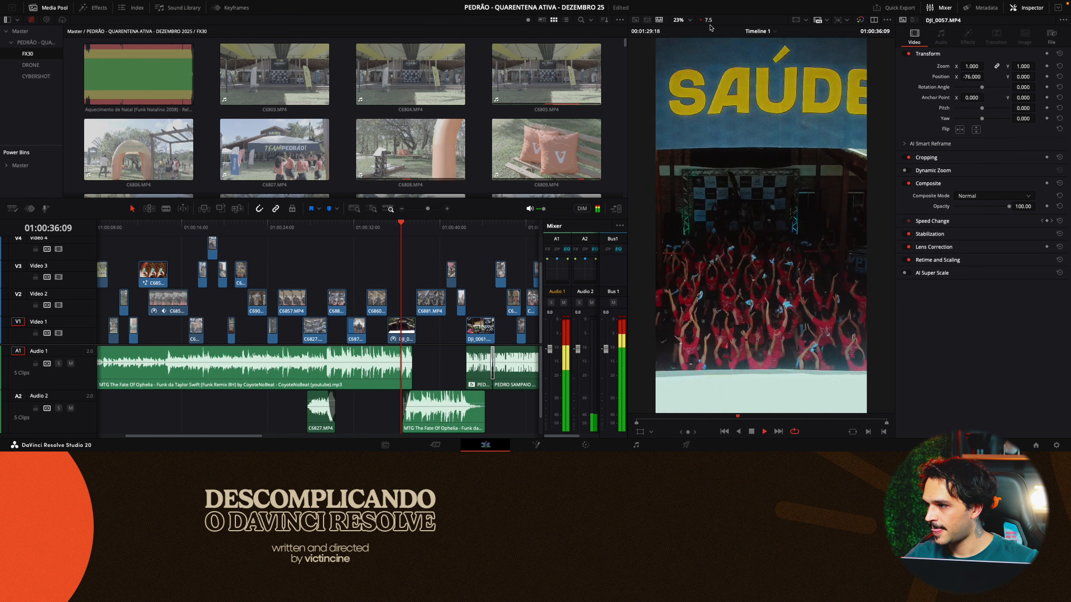
key(space)
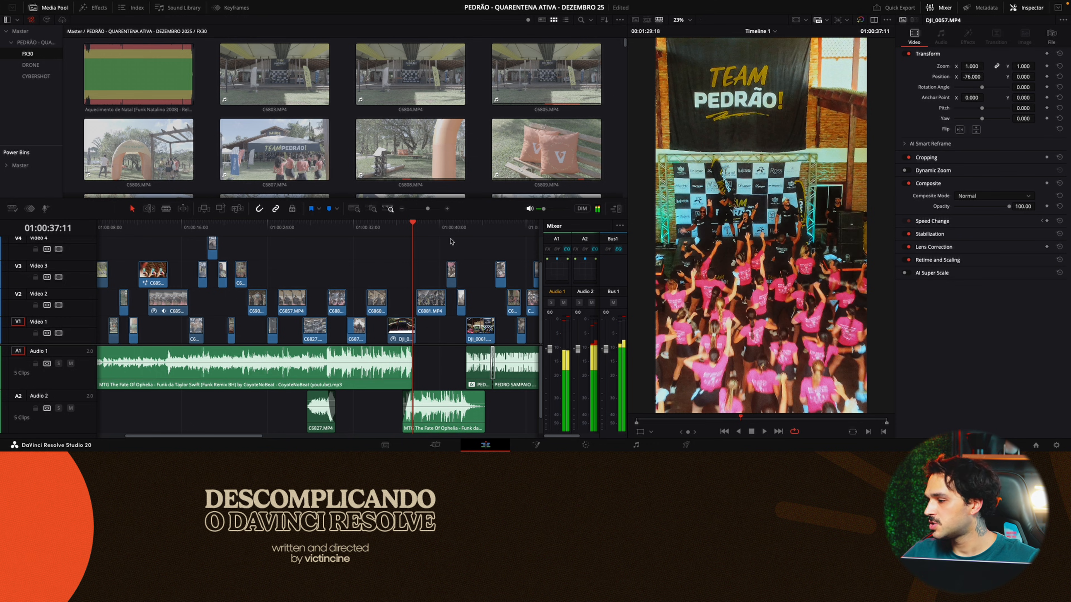
click(447, 229)
scroll(445, 296, right, 5)
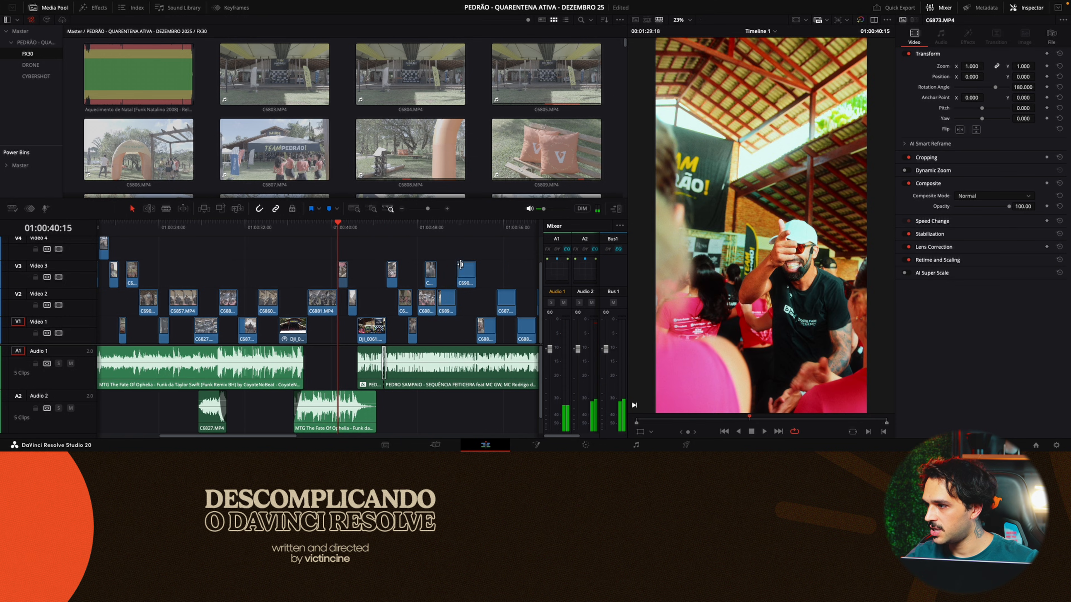
key(space)
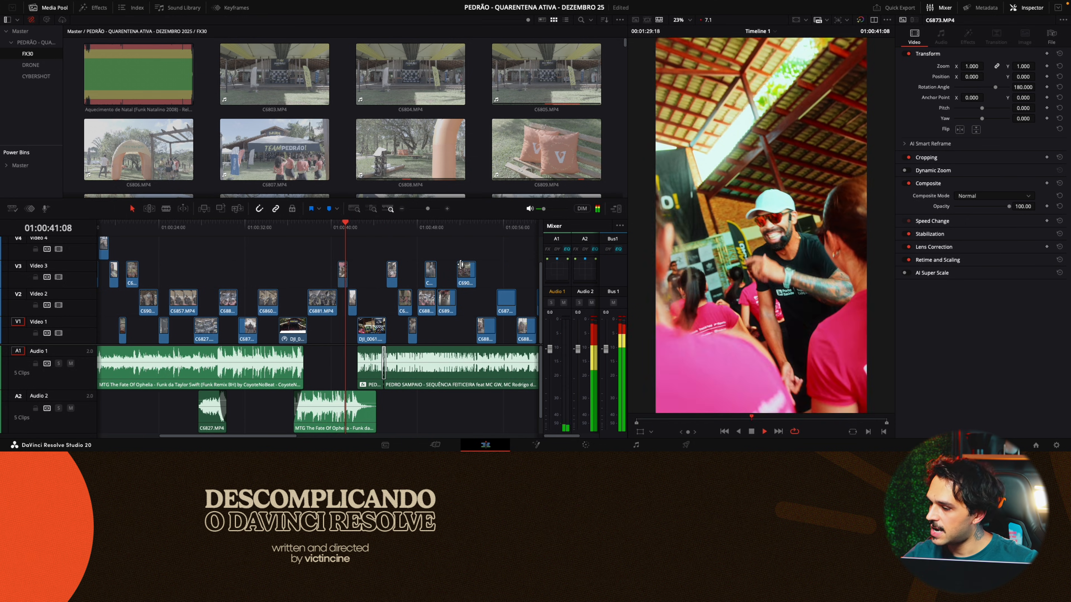
key(space)
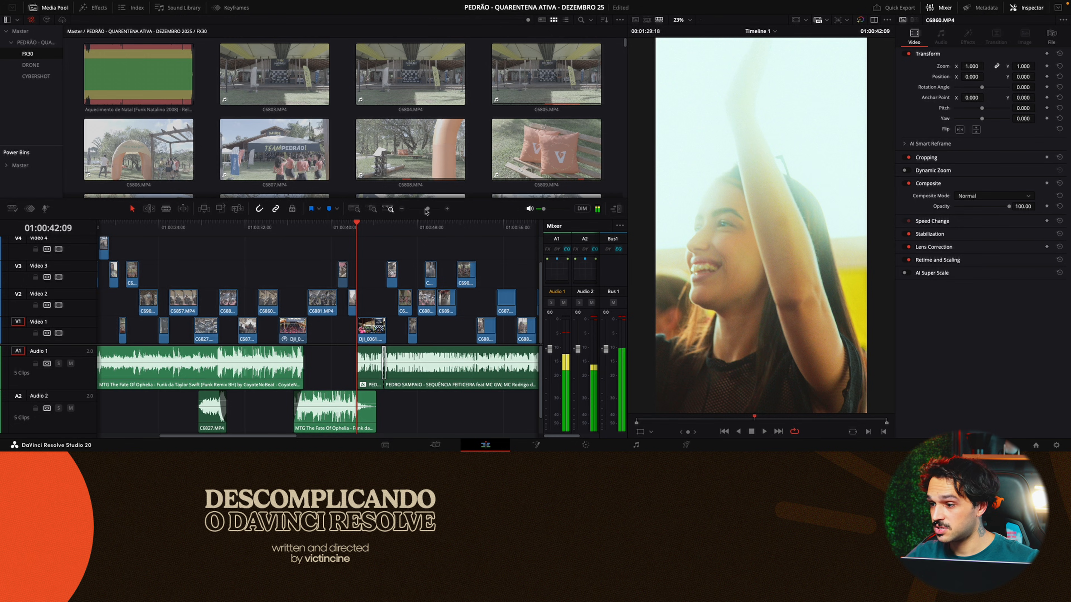
Step: Zoom the timeline out until the whole edit fits in view
click(424, 209)
drag(423, 209, 423, 212)
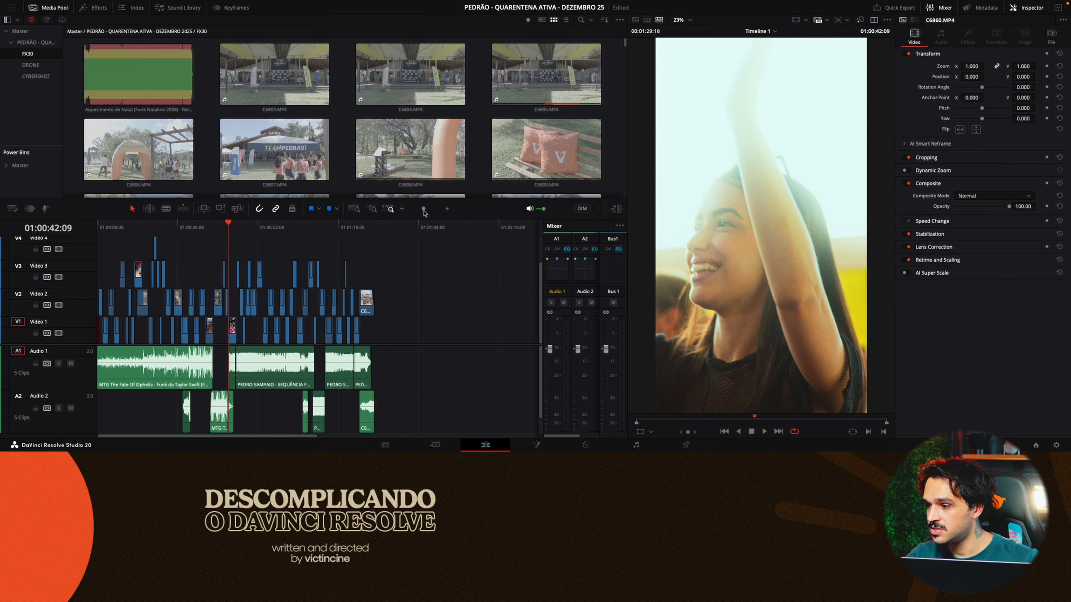
click(394, 252)
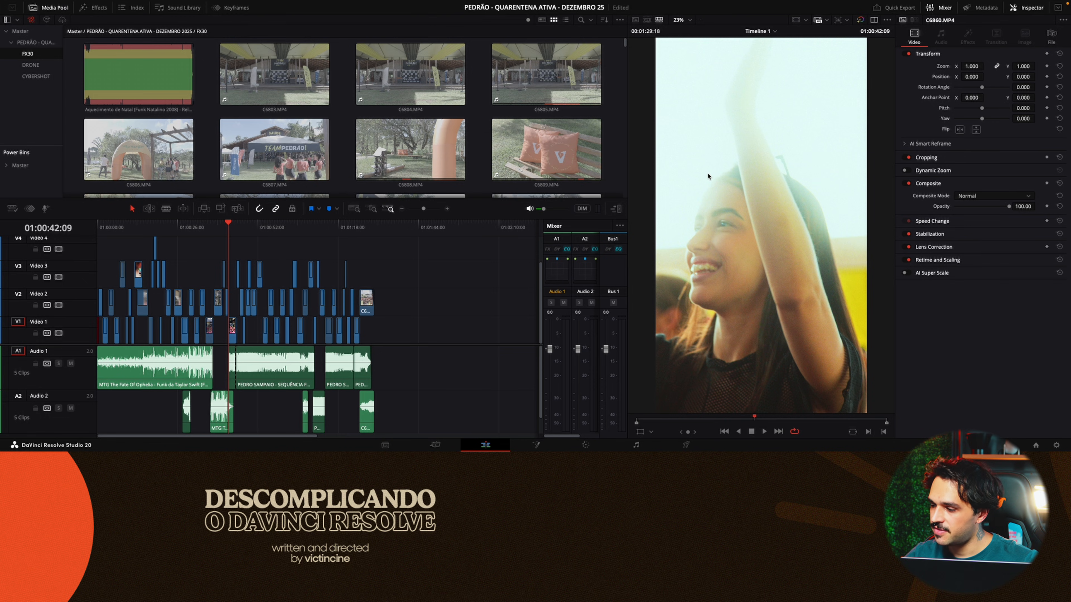
click(396, 323)
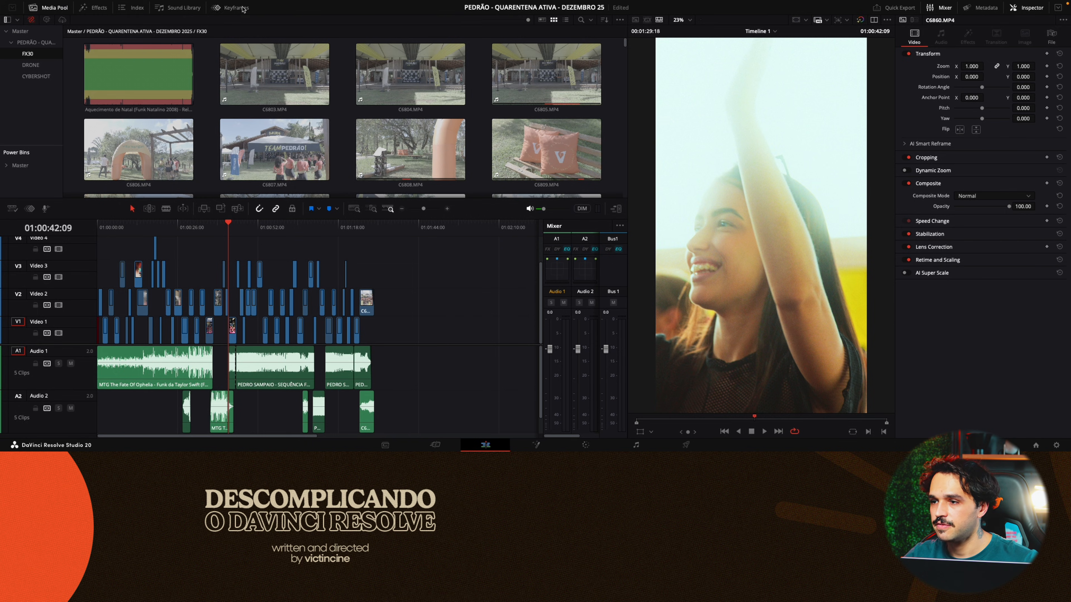
Step: Set the timeline playback resolution to Quarter
mouse_move(260, 4)
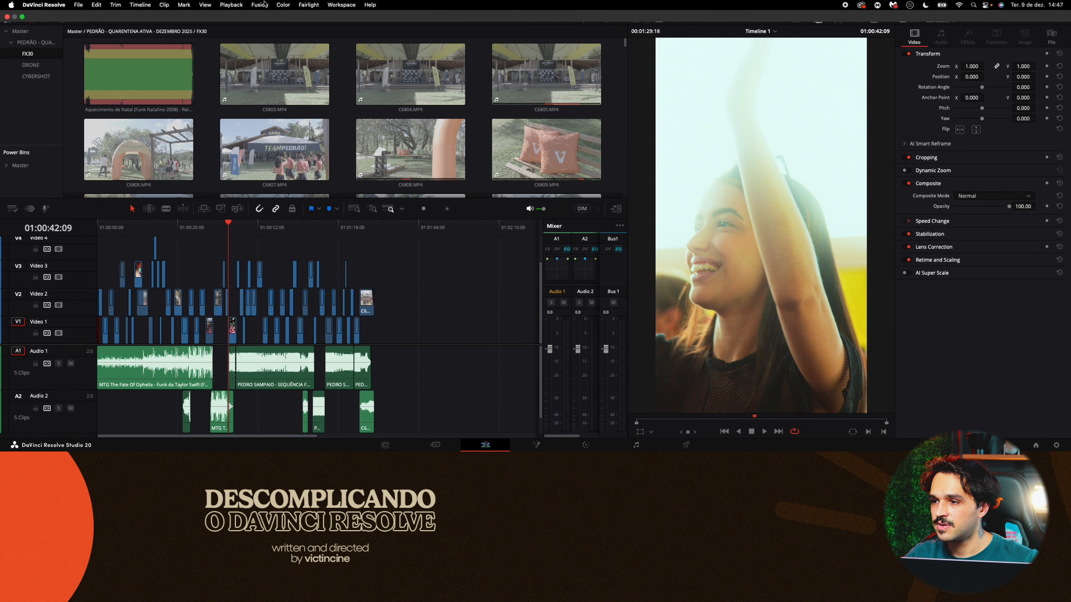
click(230, 5)
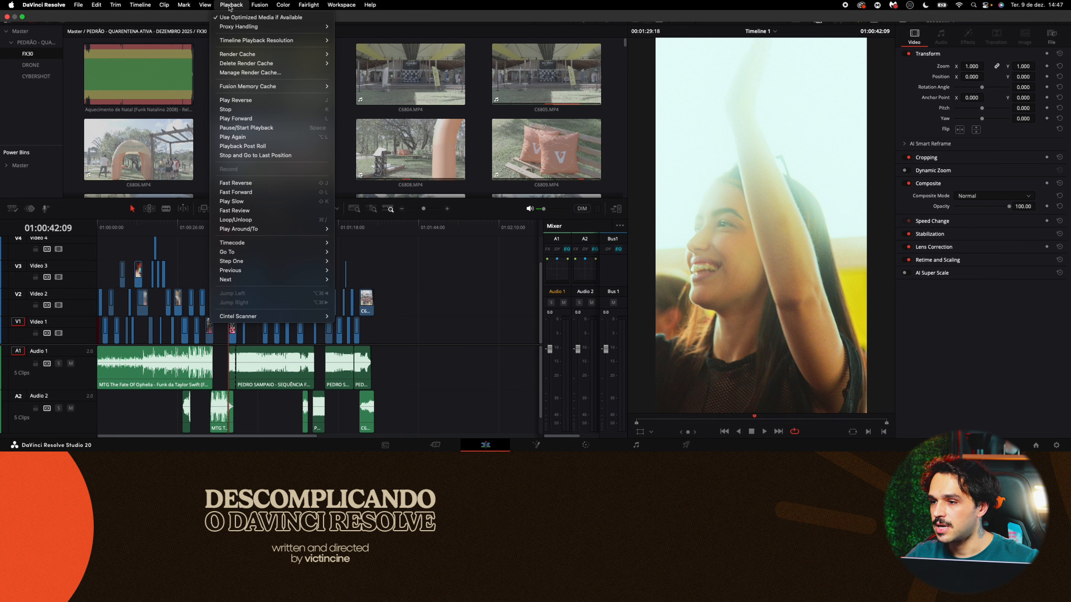
mouse_move(230, 43)
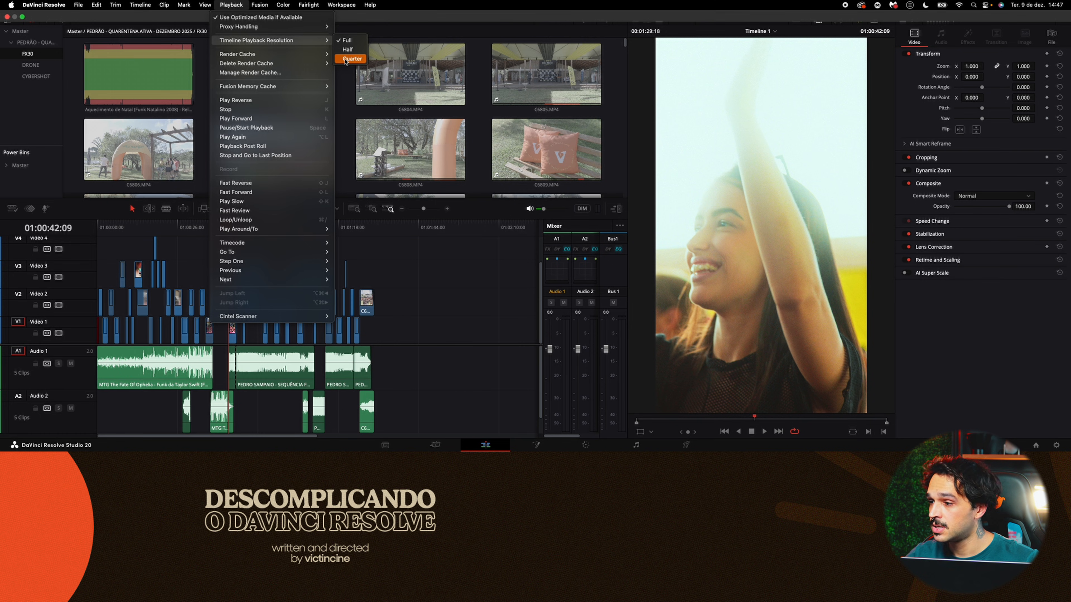
click(348, 59)
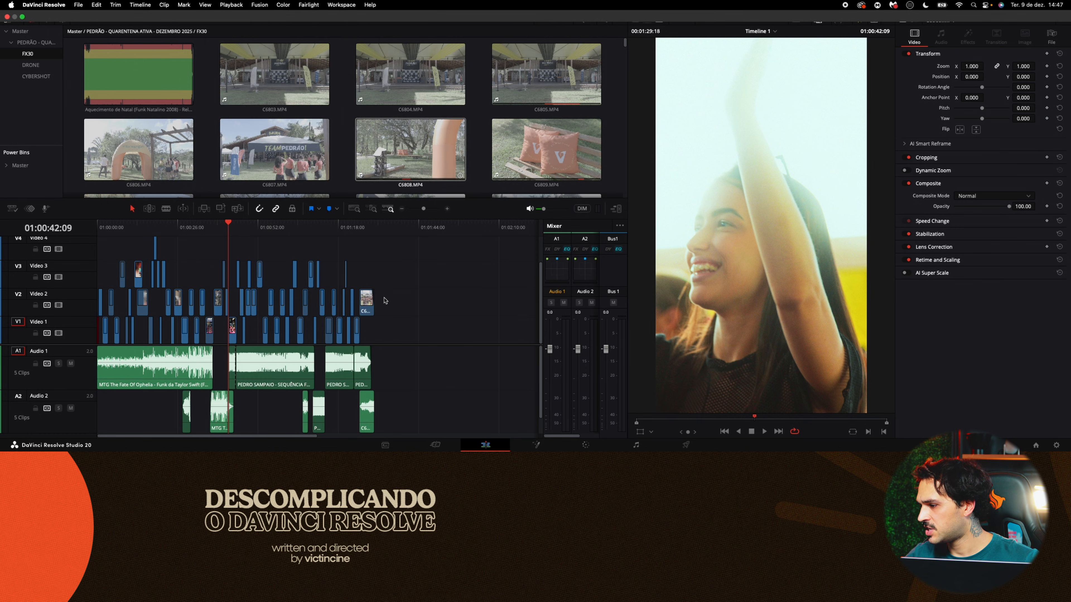
Step: Replay the edit from the start of the timeline to check playback at Quarter resolution
click(103, 229)
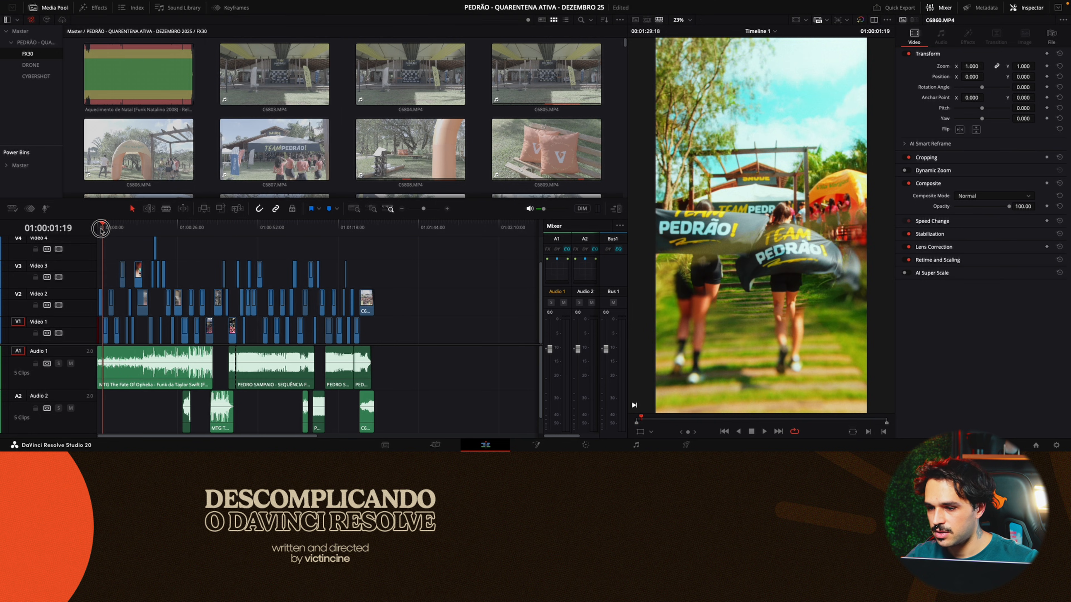
drag(101, 228, 99, 229)
key(space)
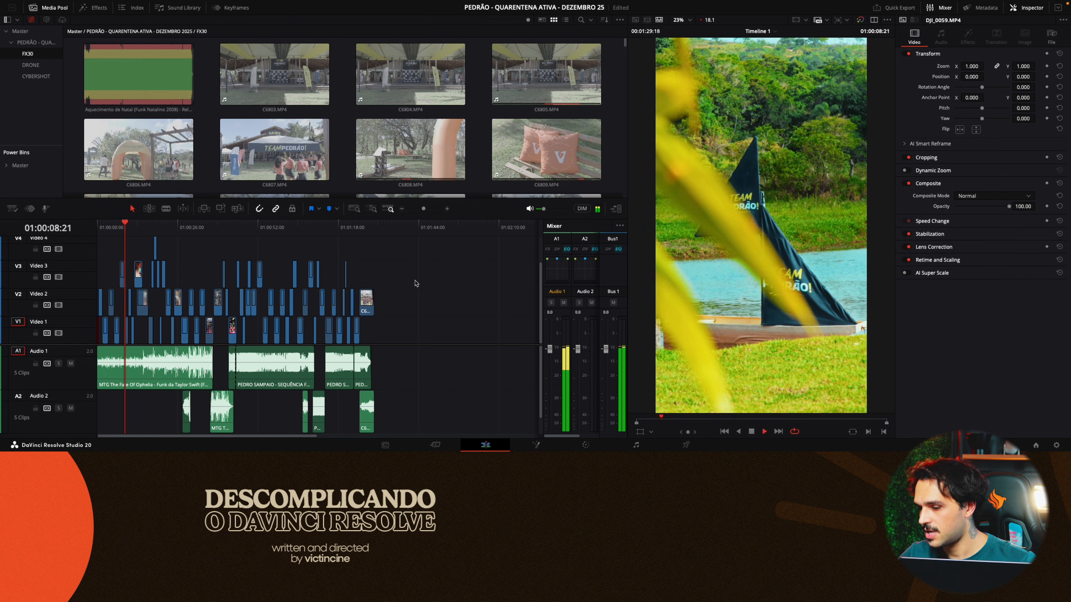
key(space)
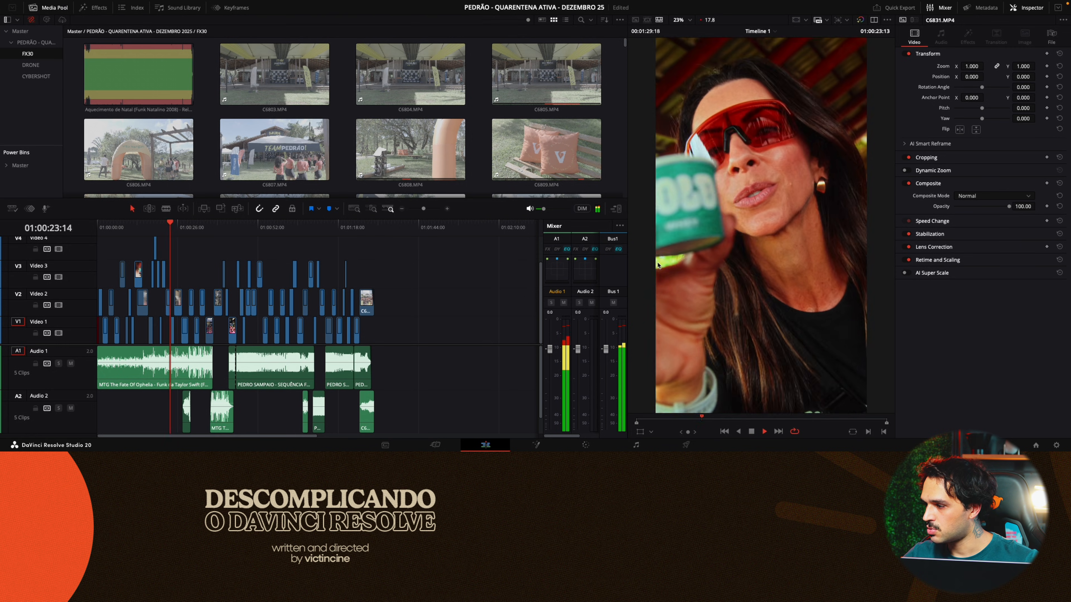
key(space)
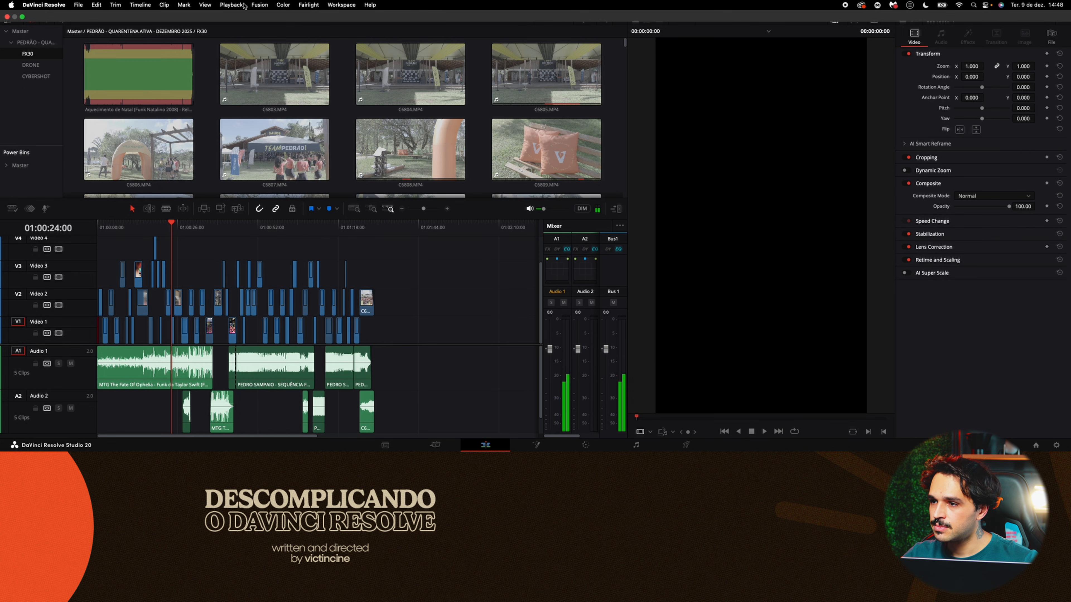
Step: Set the timeline playback resolution to Half and play the edit from about 01:00:12:22
click(237, 5)
mouse_move(288, 41)
click(349, 49)
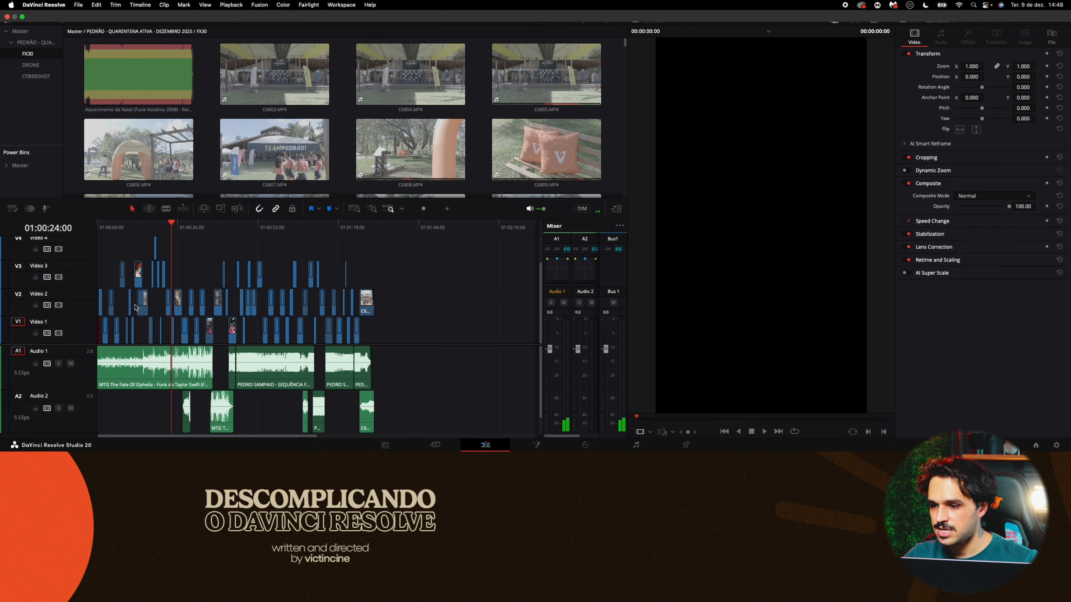
click(137, 226)
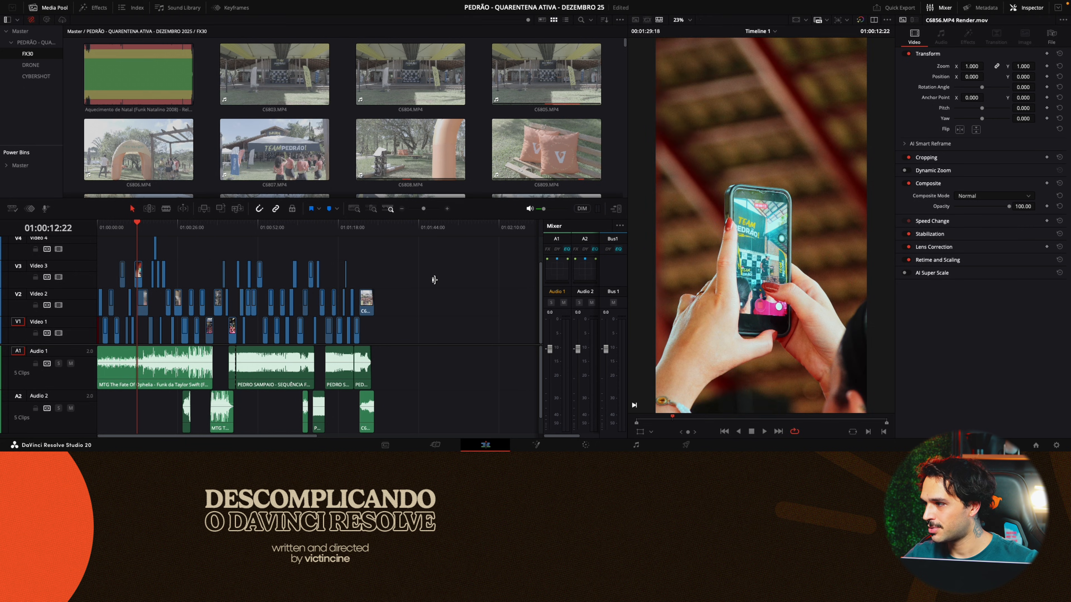
key(space)
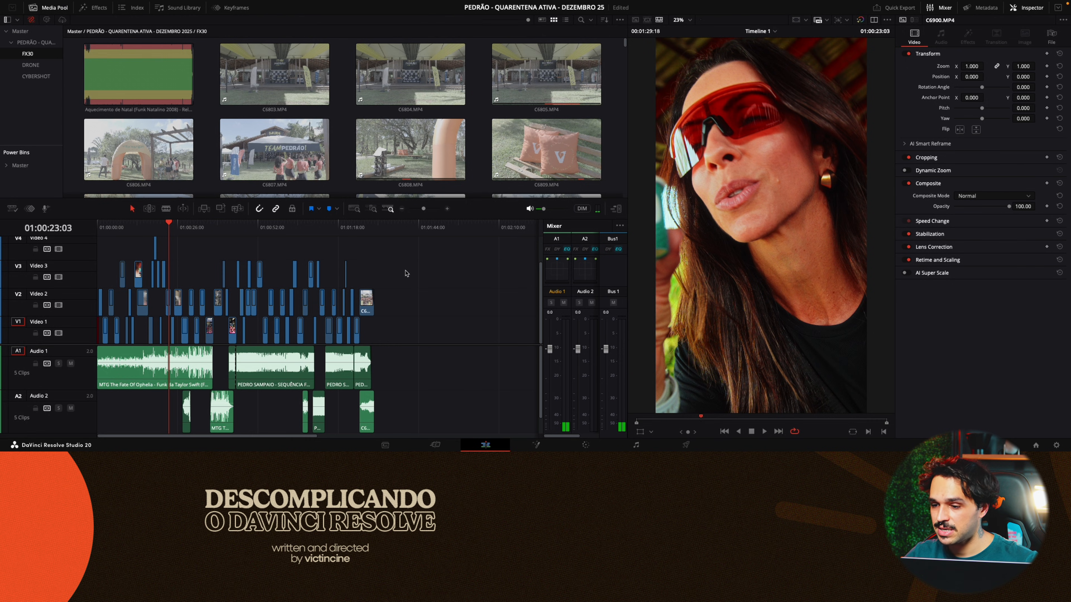
Step: Set the timeline playback resolution to Quarter and place the playhead at about 01:00:25:00
click(225, 5)
mouse_move(261, 41)
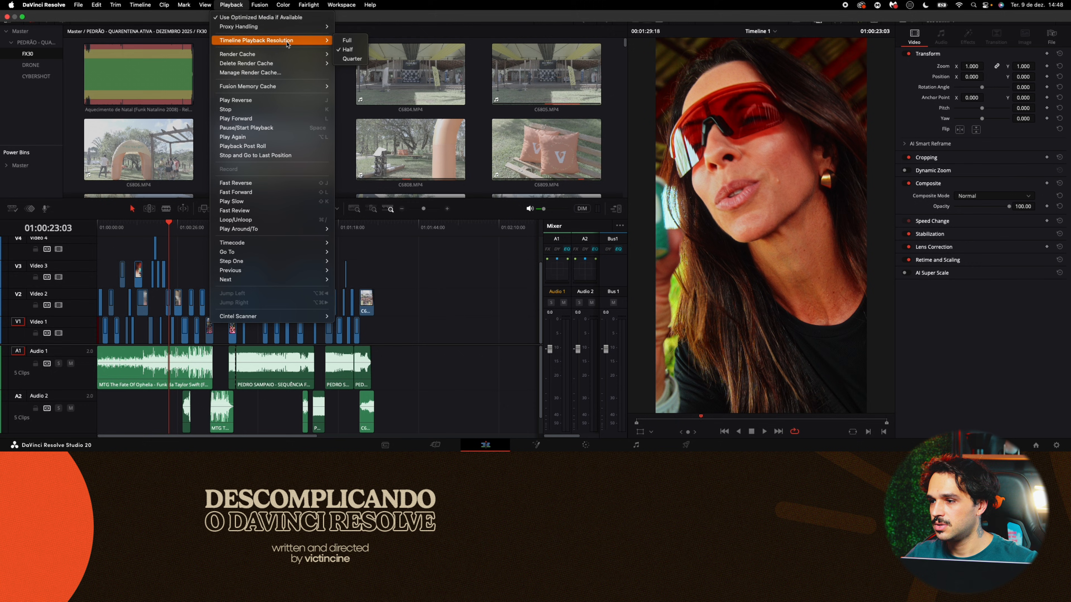
click(349, 61)
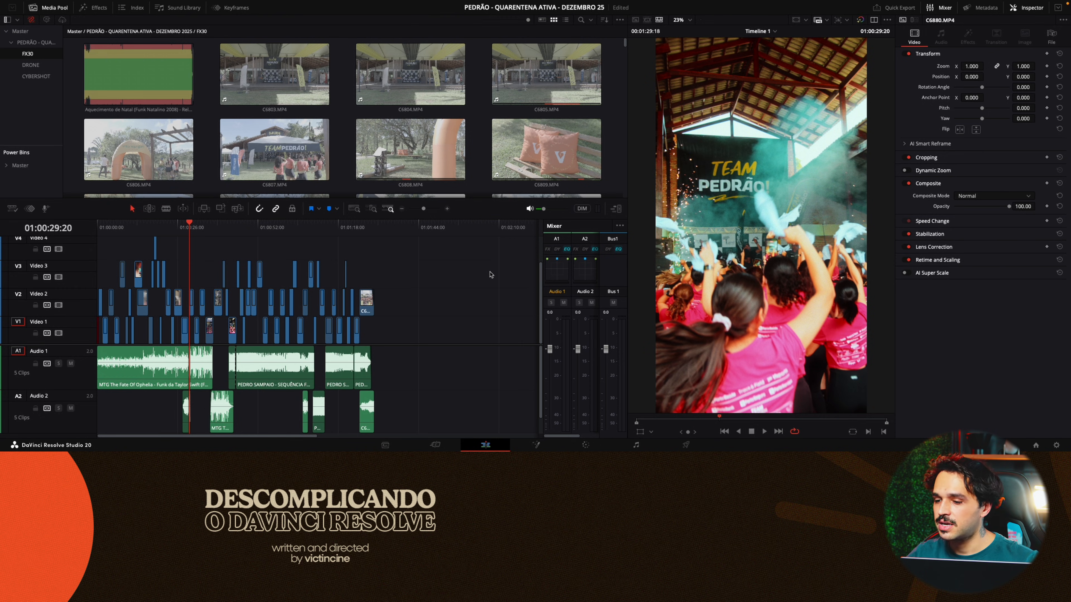
click(176, 229)
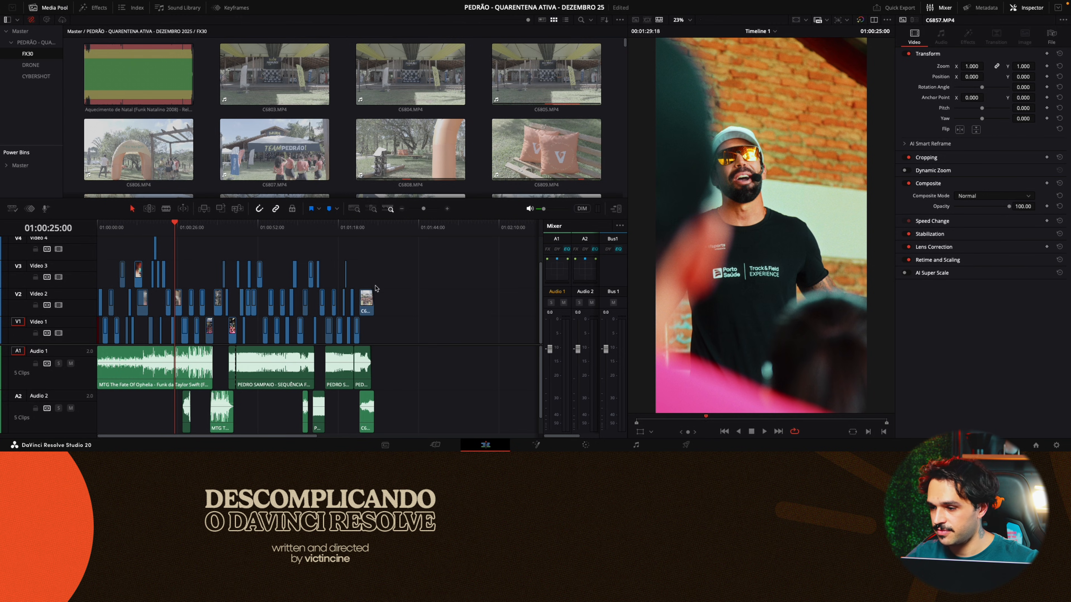
Step: Set the timeline playback resolution to Full
mouse_move(221, 6)
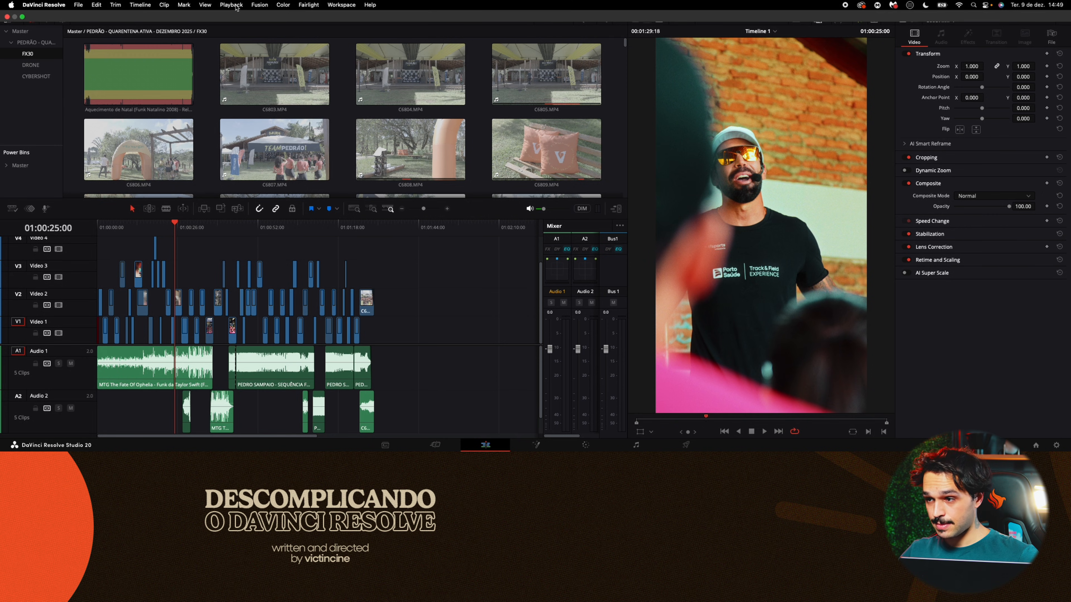
click(236, 6)
mouse_move(239, 39)
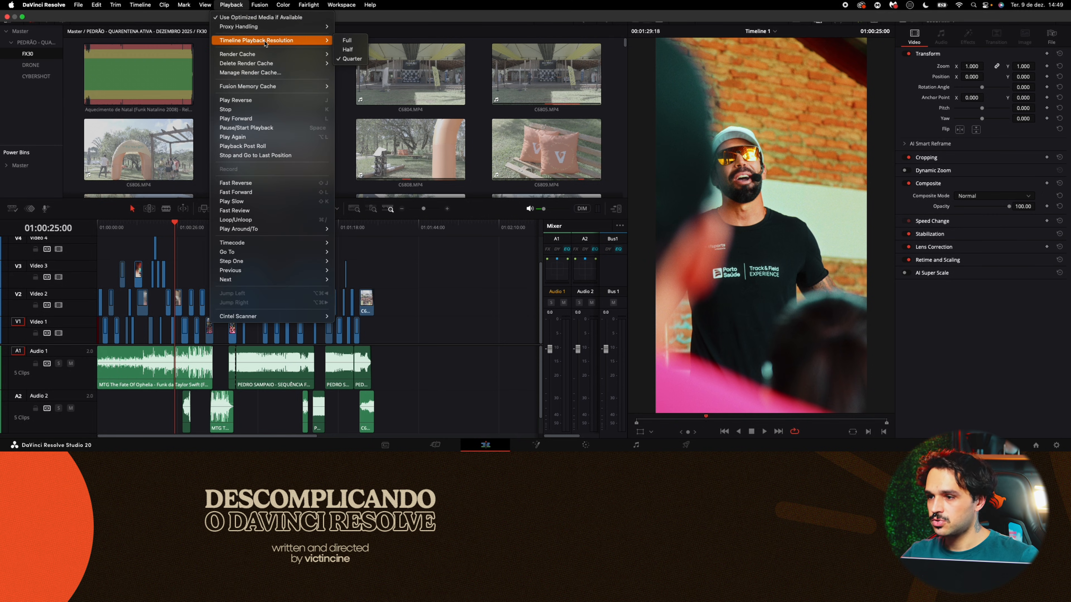
click(346, 41)
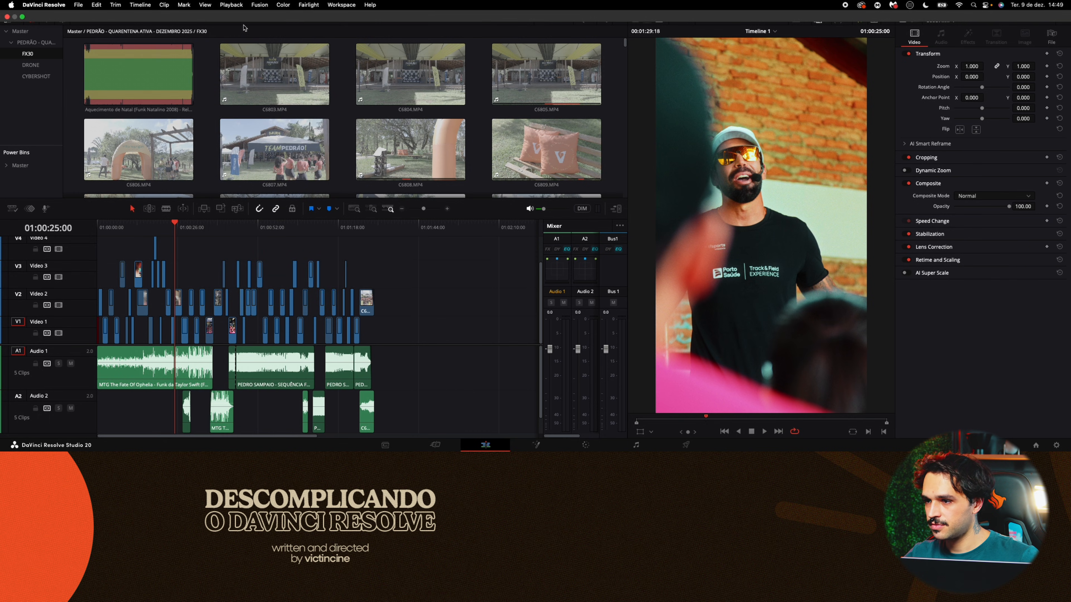
Step: Set the timeline's render cache mode to Smart
click(231, 6)
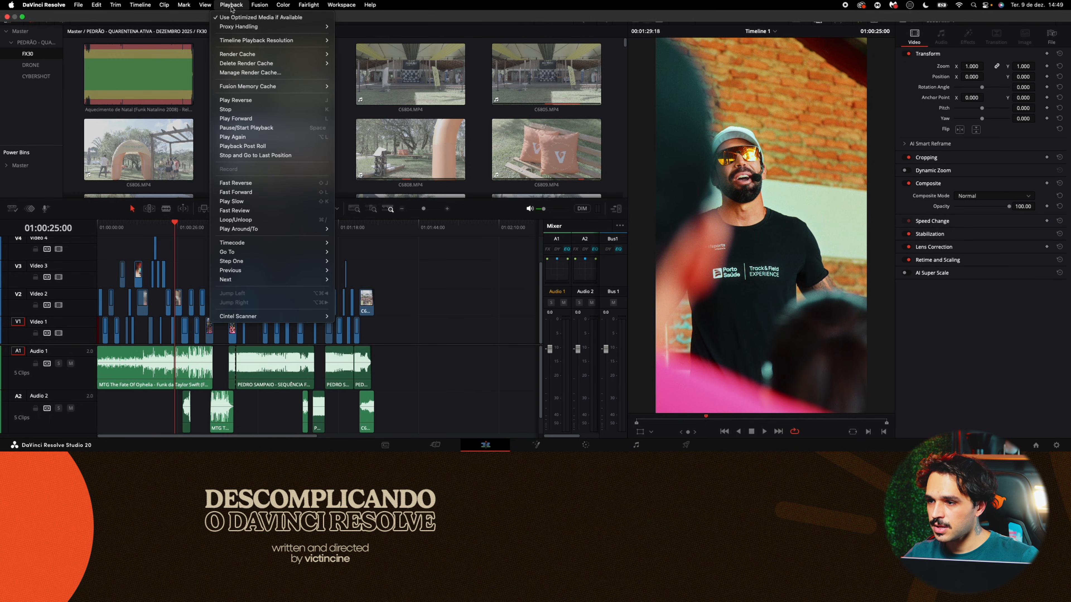
mouse_move(271, 55)
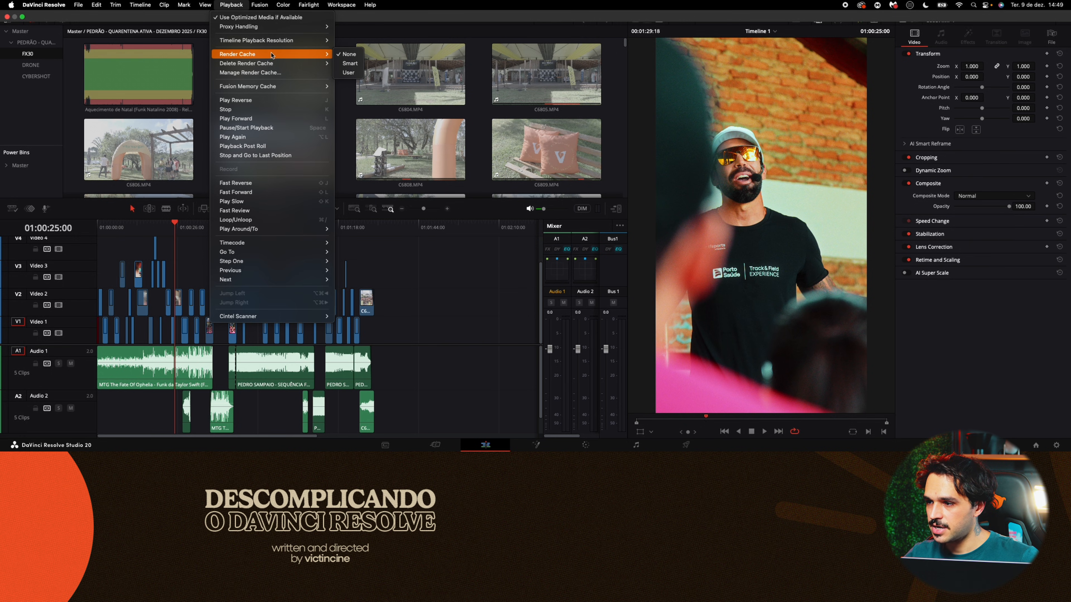
click(349, 64)
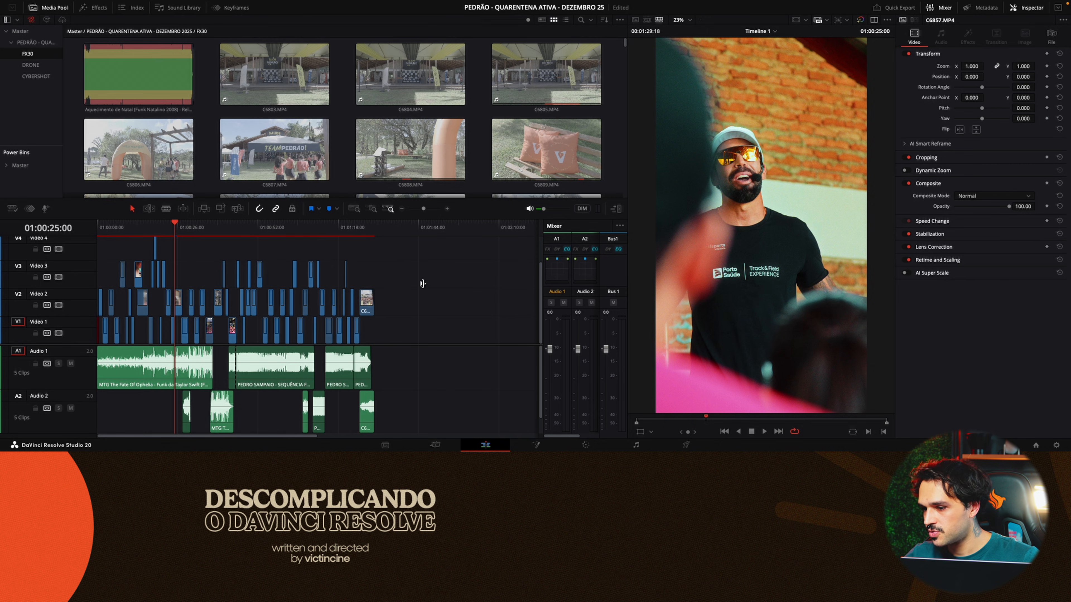
Step: Play the edit from 01:00:25:00, stop, and replay the same section to check playback with the Smart render cache
click(427, 210)
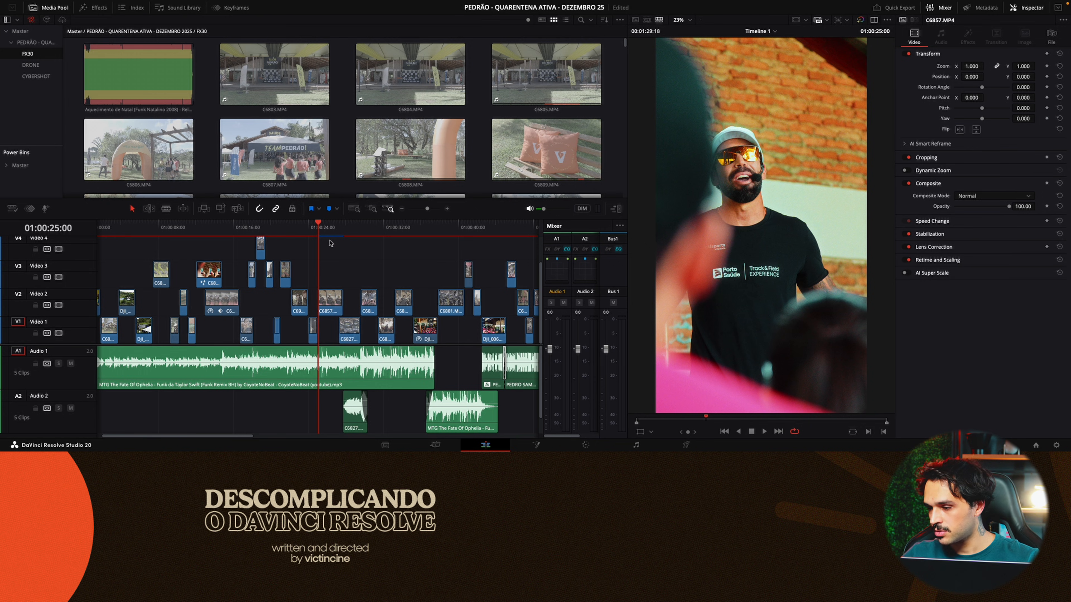
key(space)
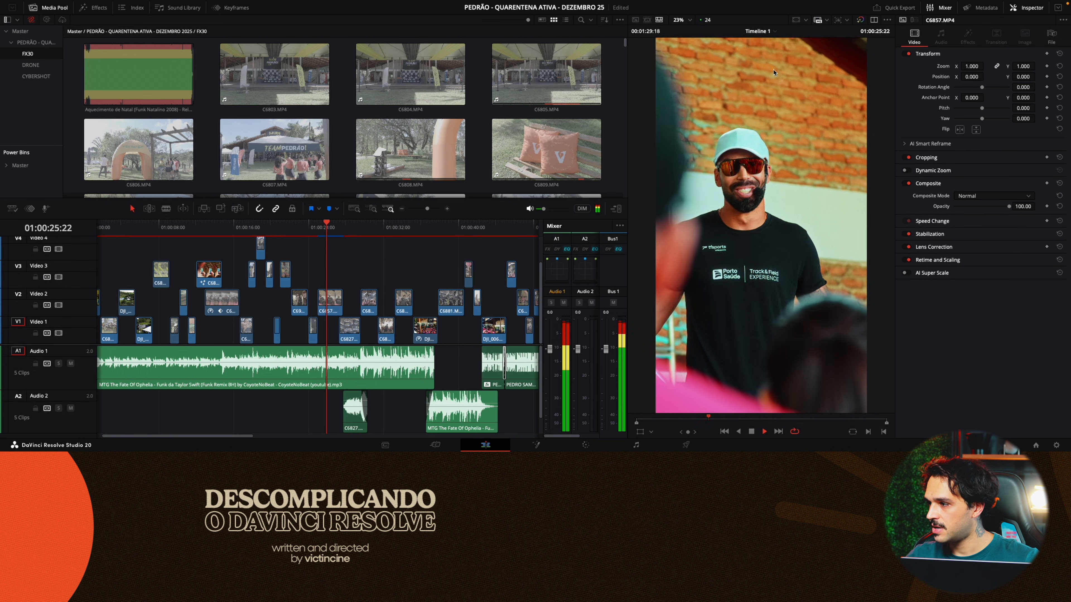
key(space)
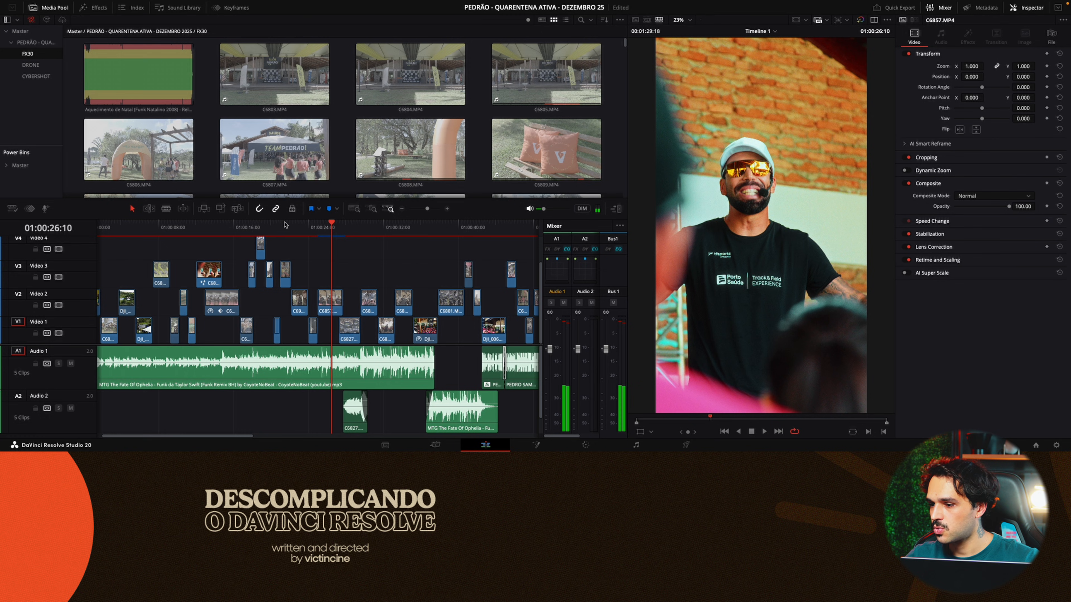
click(318, 227)
key(space)
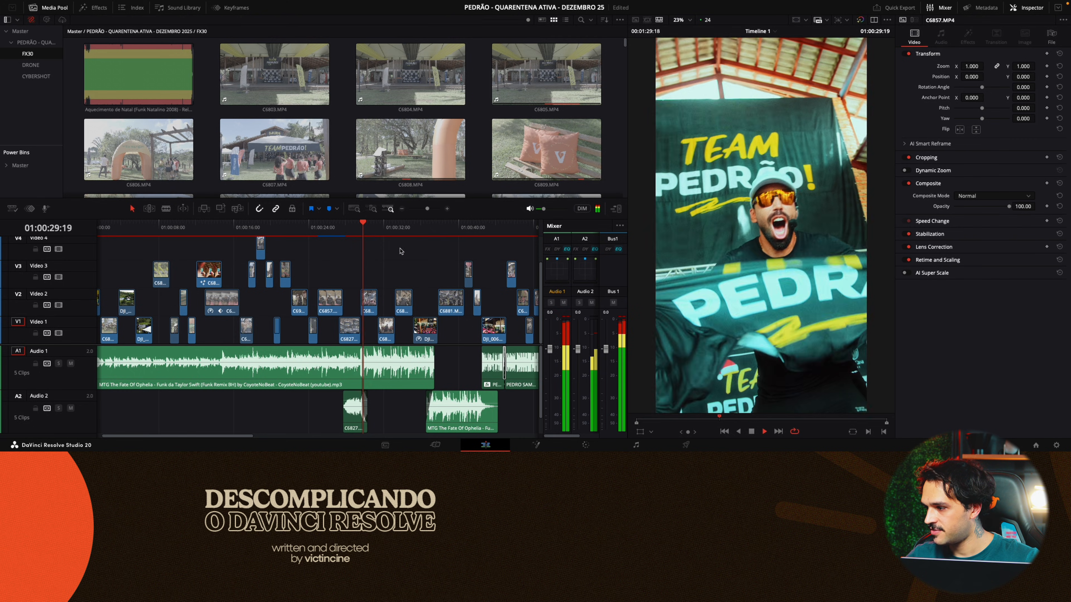
key(space)
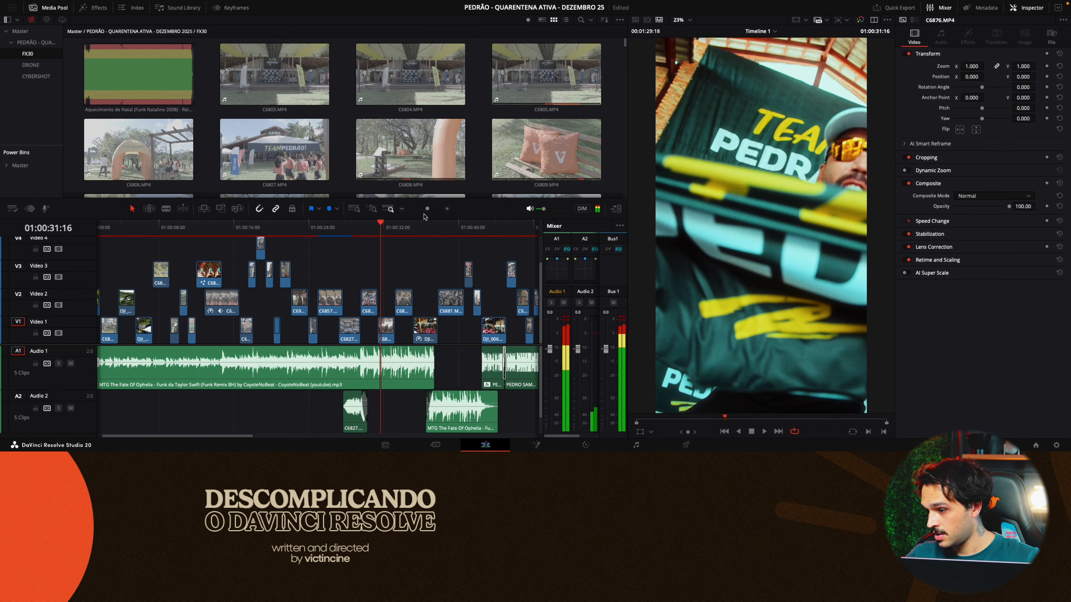
Step: Play the edit from 01:00:03:17 to check playback of the DJI_0058.MP4 drone clip
drag(425, 211, 422, 210)
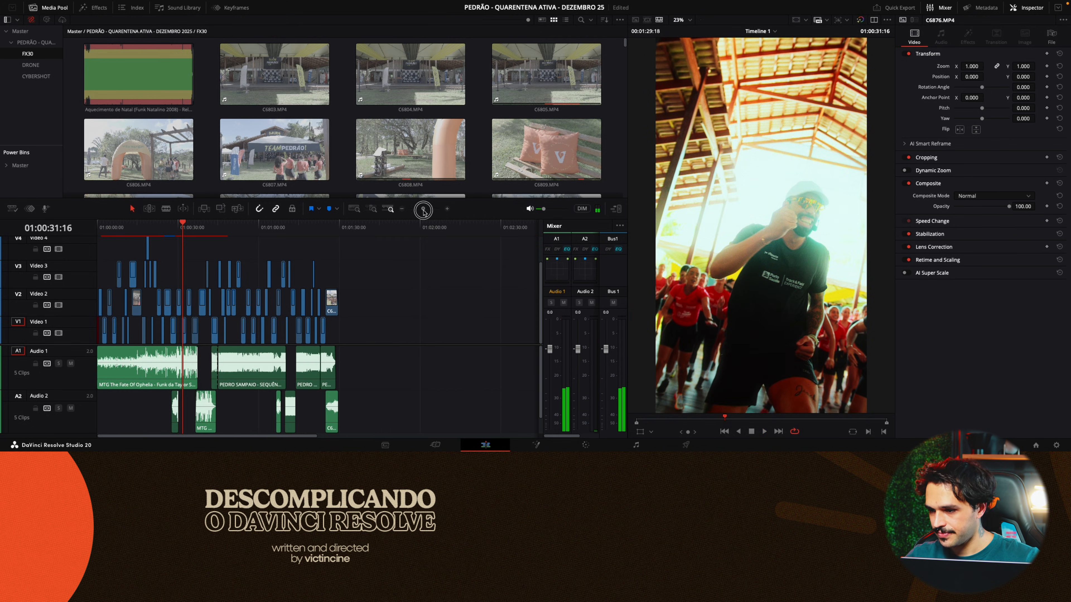
click(108, 227)
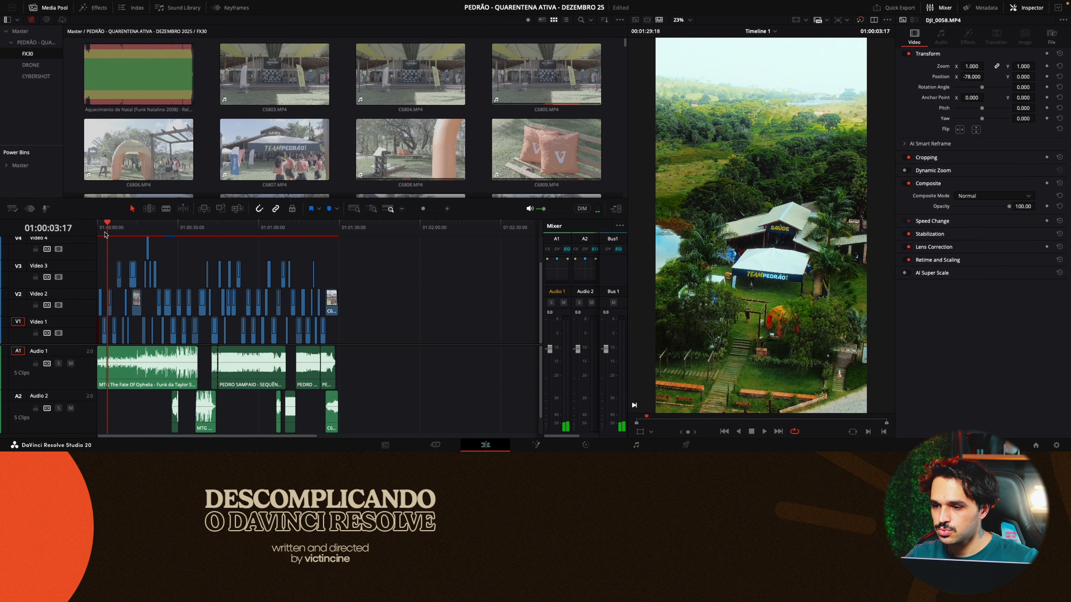
key(space)
drag(422, 209, 431, 210)
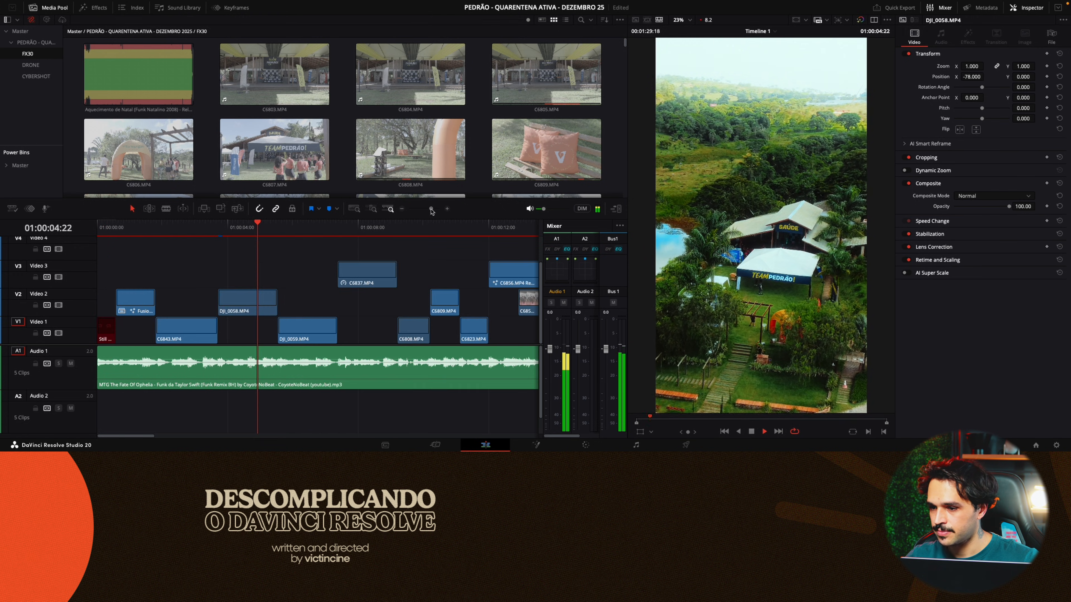
key(space)
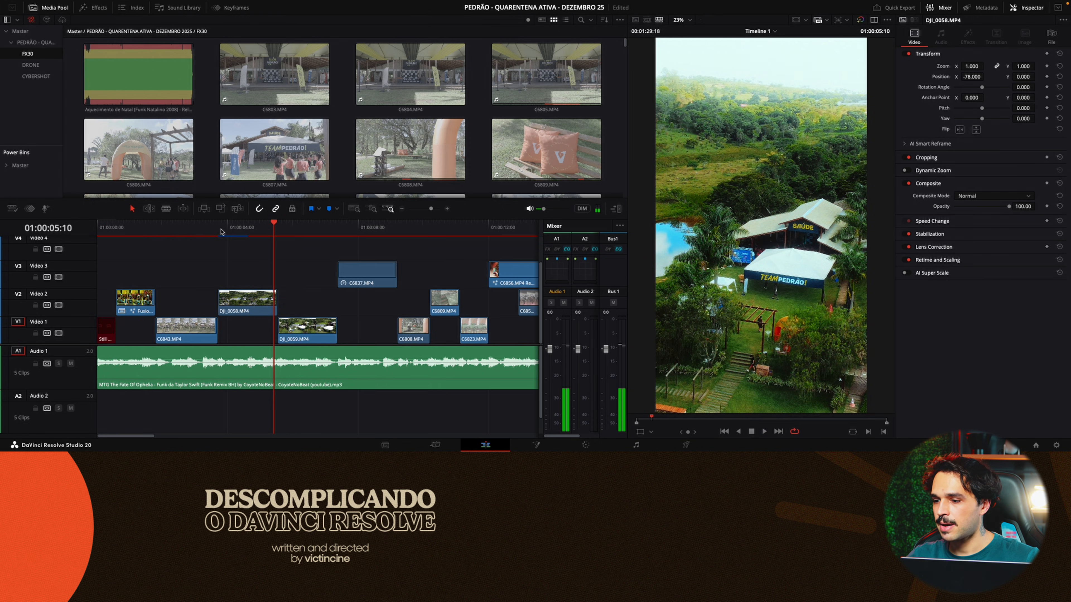
Step: Replay the DJI_0058.MP4 clip twice from near its start, continuing through the following clips to about 01:00:08:23
click(223, 228)
key(space)
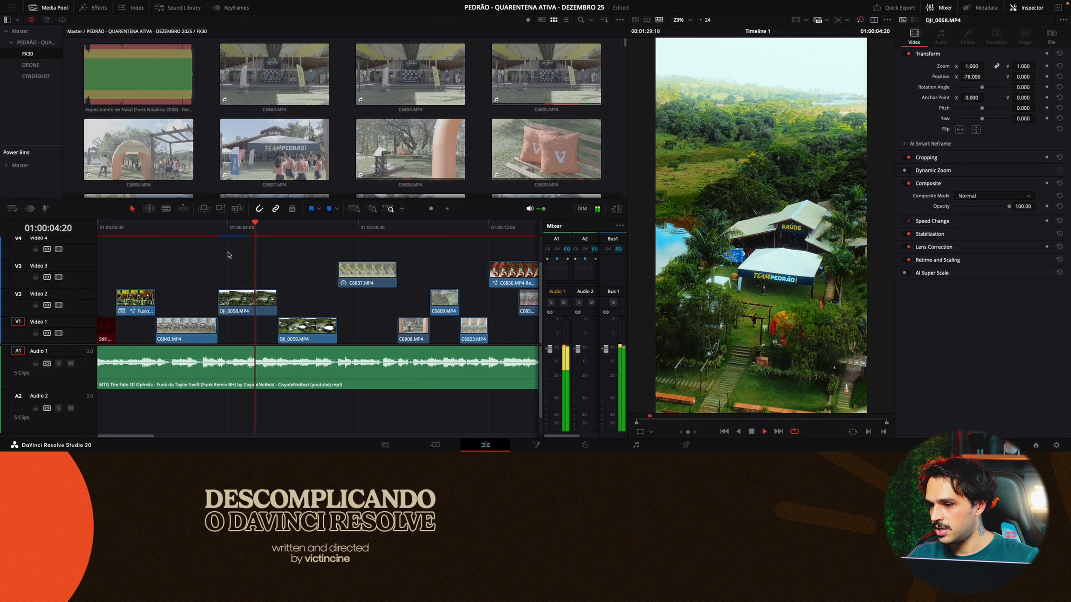
key(space)
click(217, 232)
key(space)
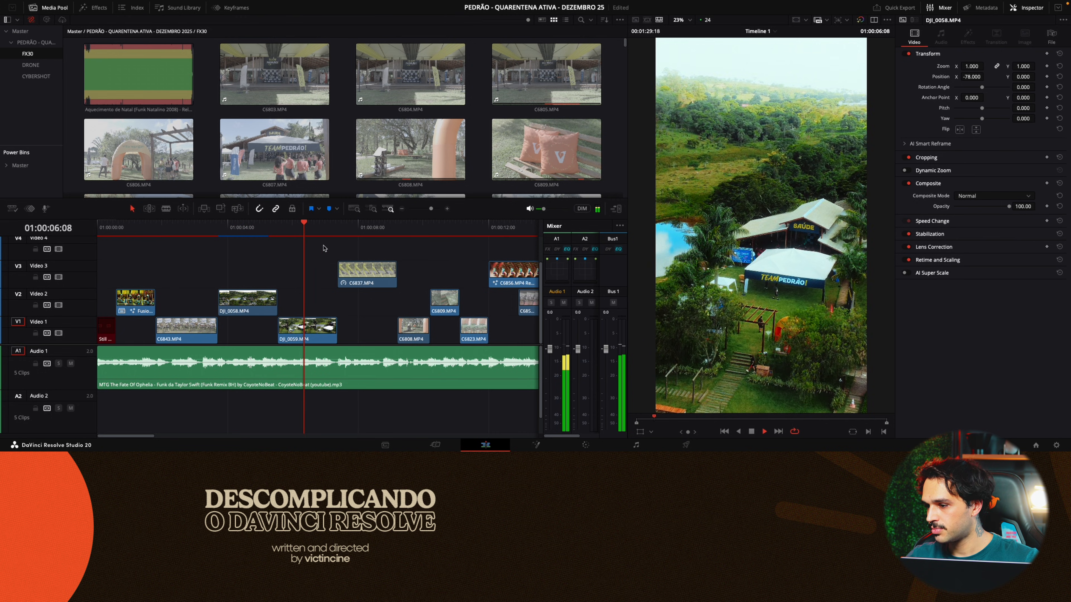
drag(431, 209, 423, 209)
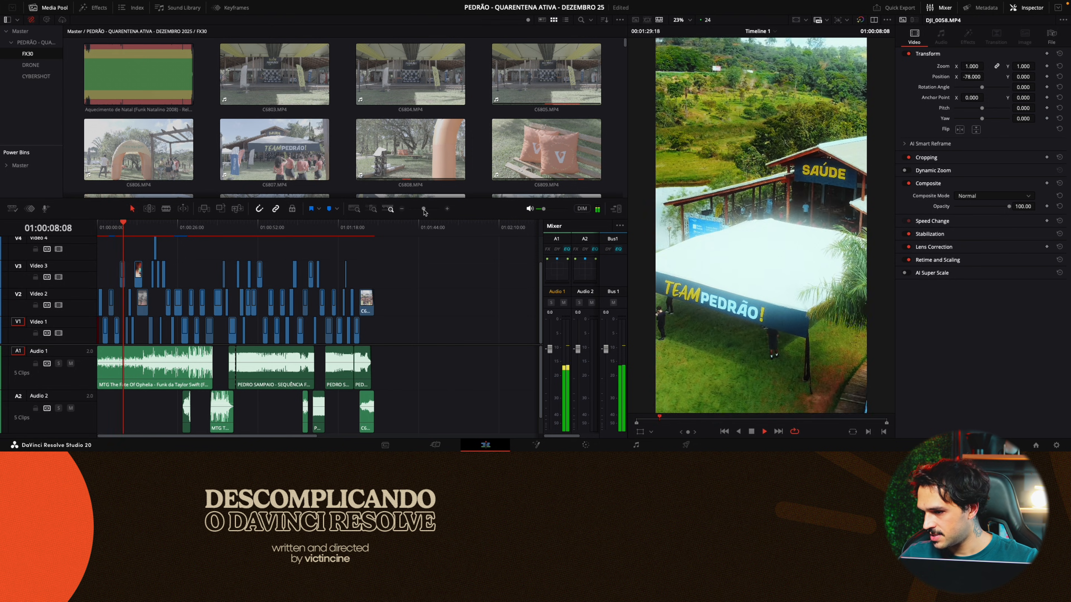
key(space)
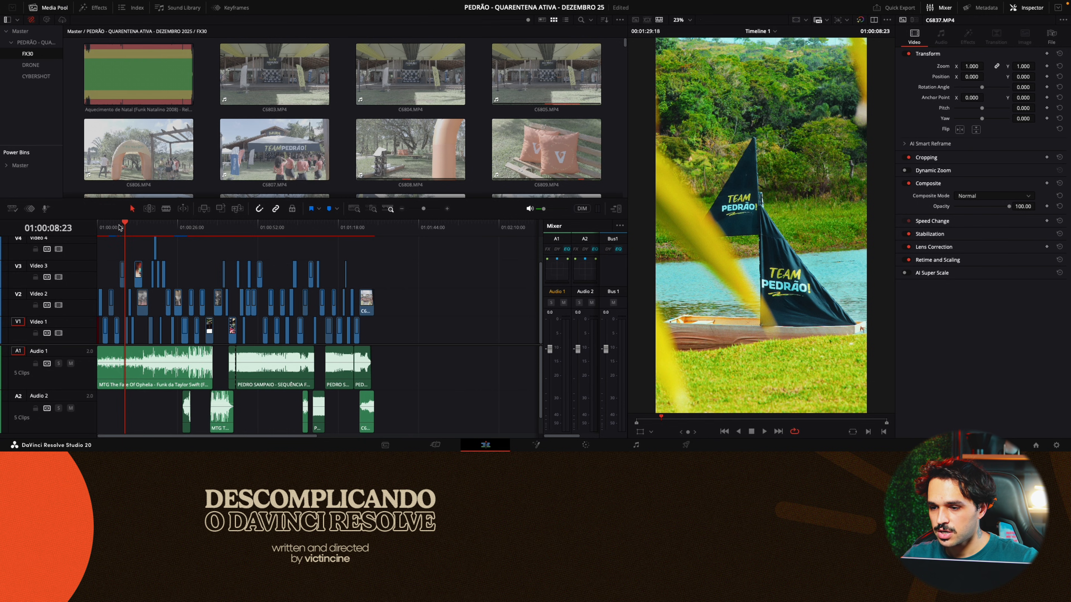
Step: Return to 01:00:03:17 and check cached playback of the opening clips, replaying DJI_0058.MP4 from 01:00:04:02
drag(120, 228, 109, 228)
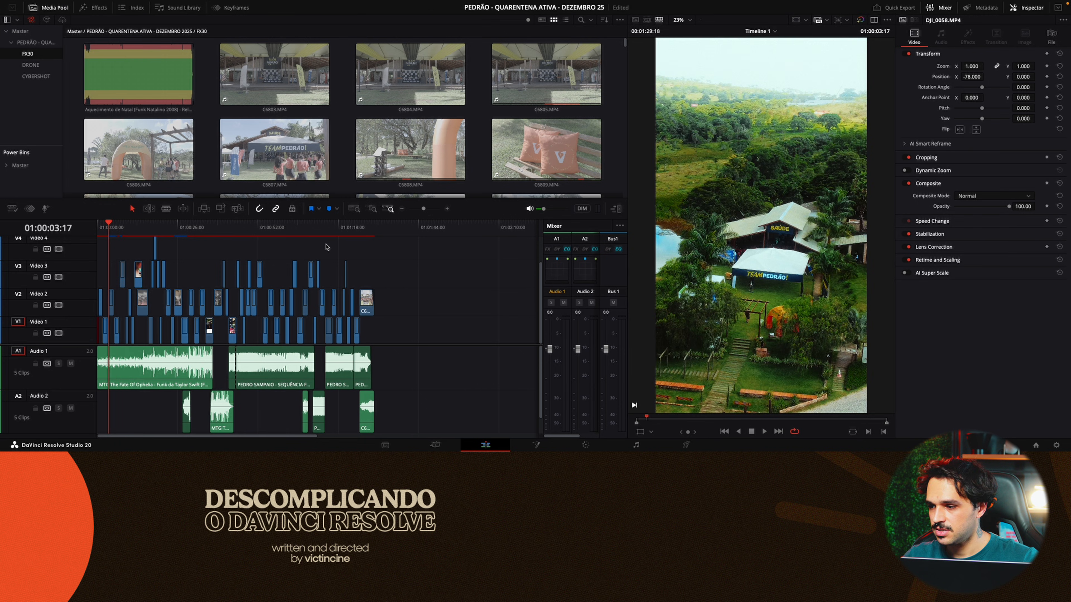
click(432, 209)
click(317, 230)
key(space)
click(274, 232)
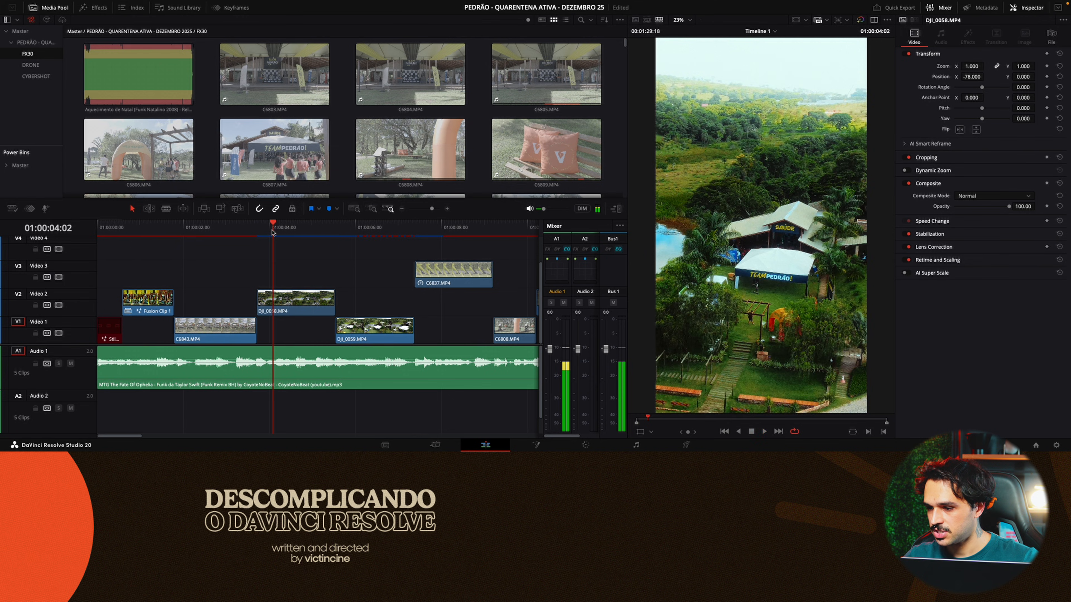
key(space)
Step: Set the DJI_0058.MP4 clip's Zoom to 1.020 and play it from its start
click(300, 300)
key(space)
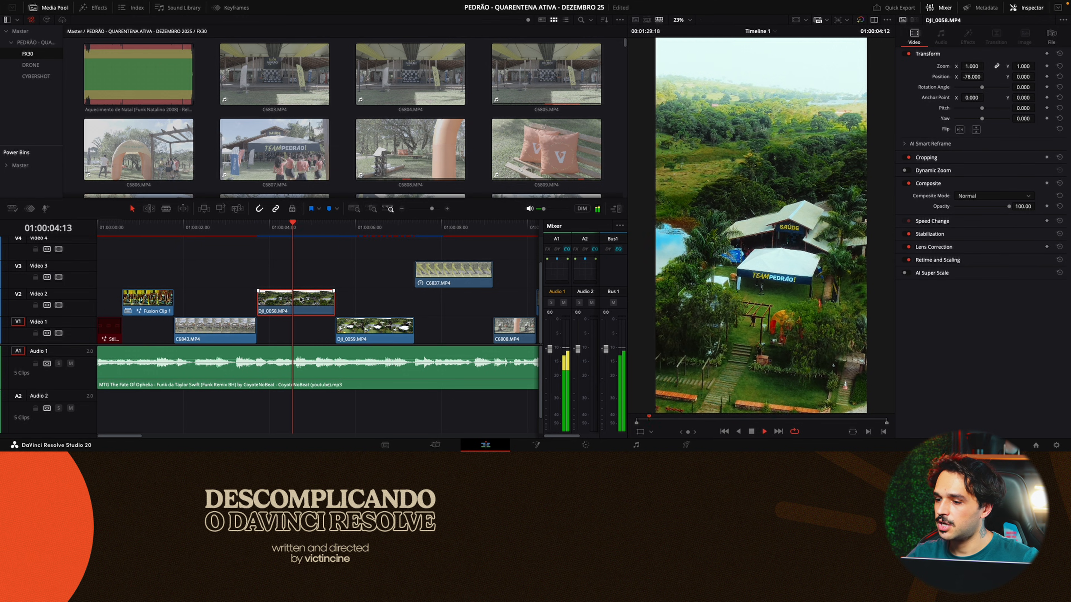
key(space)
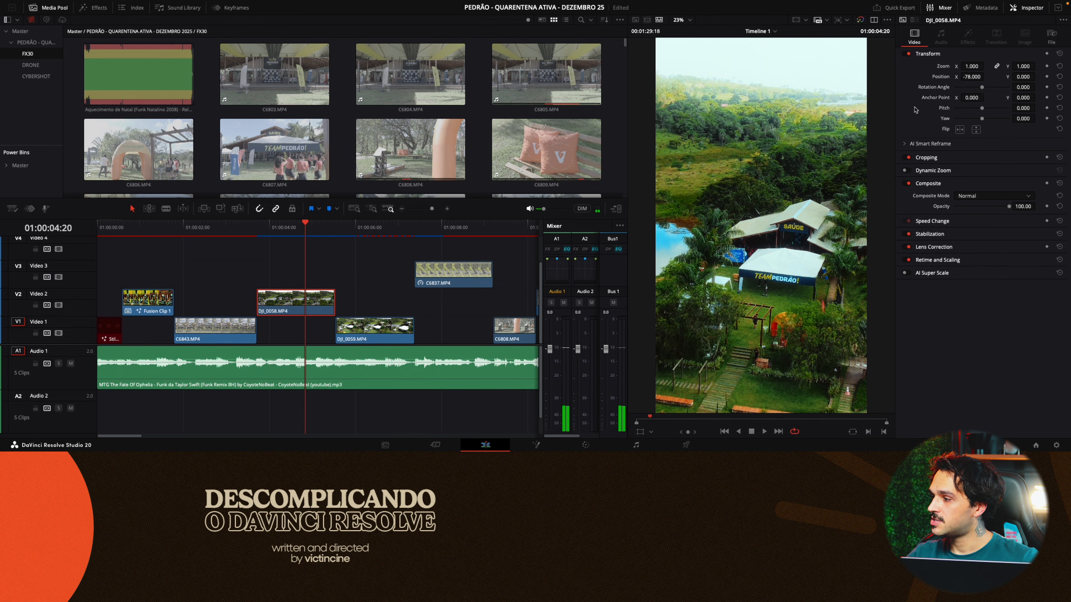
drag(971, 66, 977, 66)
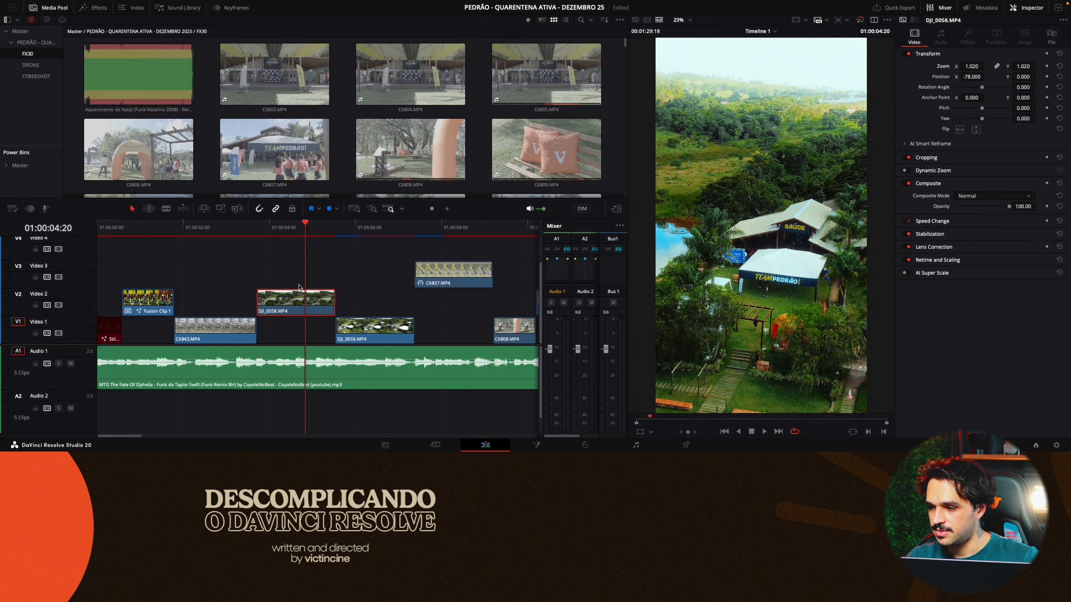
drag(258, 231, 257, 232)
key(space)
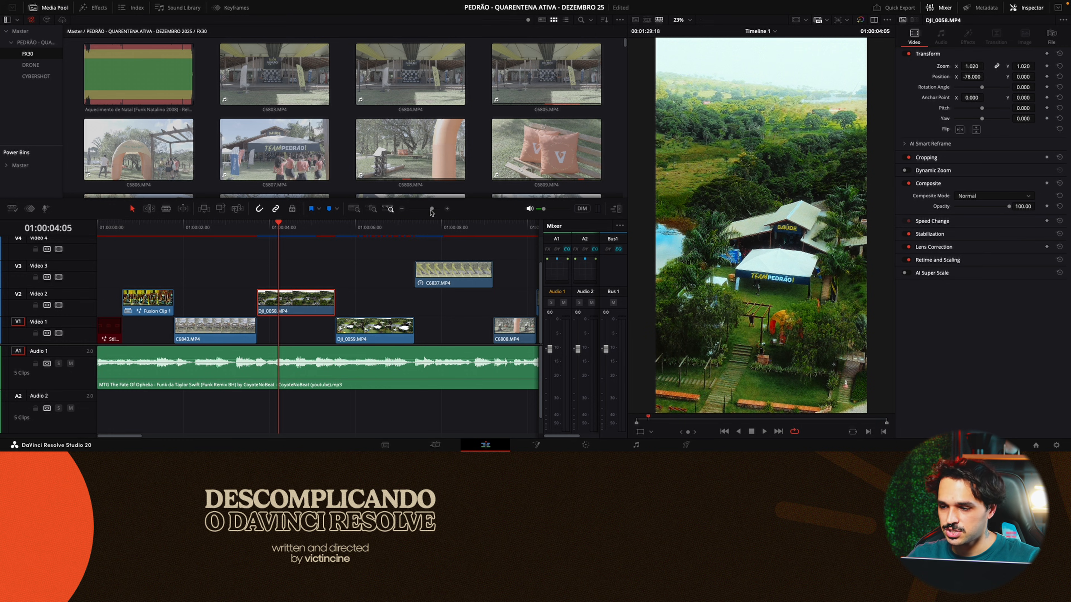
Step: Check the render cache progress across the whole timeline and play the edit up to about 01:00:16:05
drag(431, 210, 428, 210)
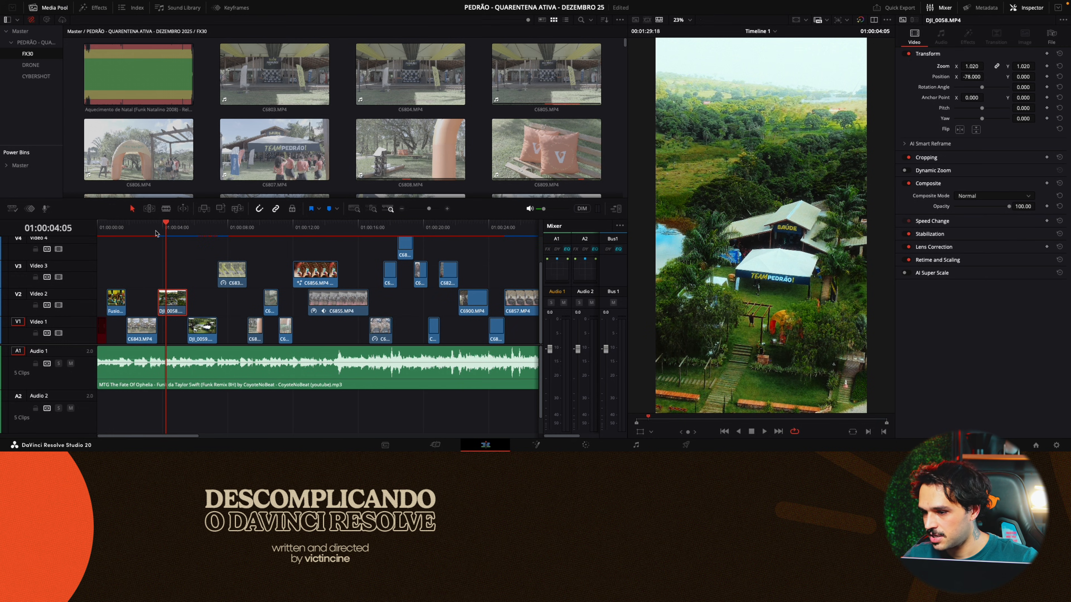
click(425, 209)
click(425, 208)
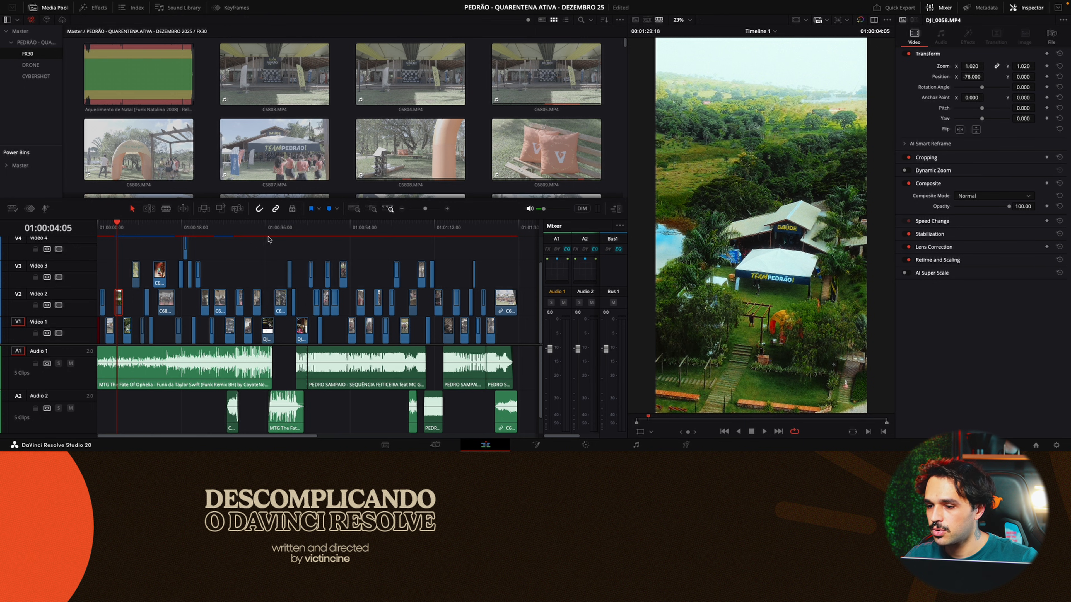
drag(425, 209, 429, 211)
key(space)
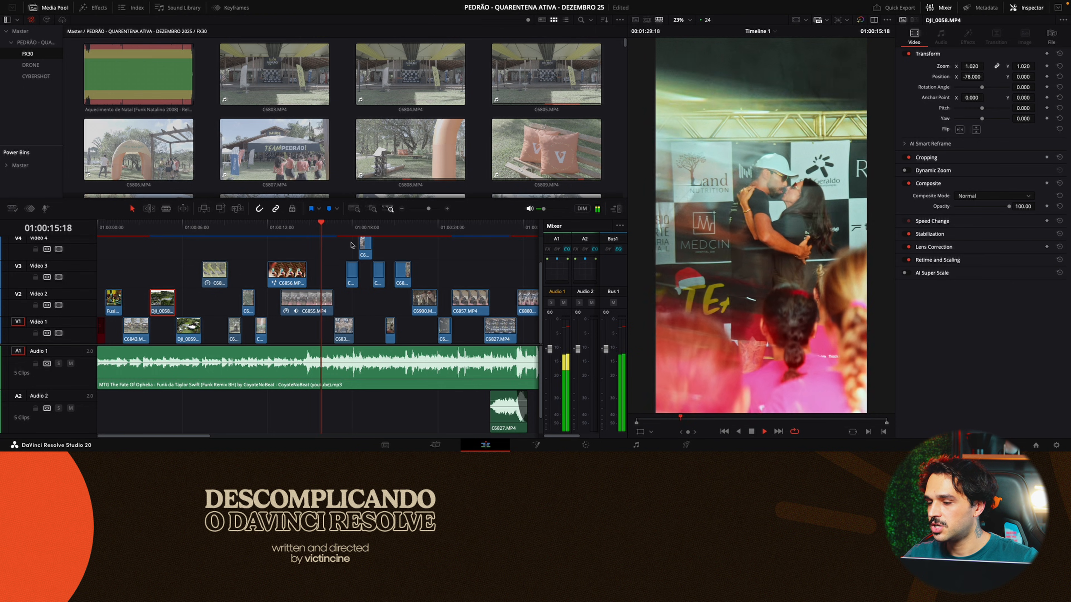
key(space)
Step: Review the Render Cache options without changing them and resume playback from 01:00:16:05
click(230, 5)
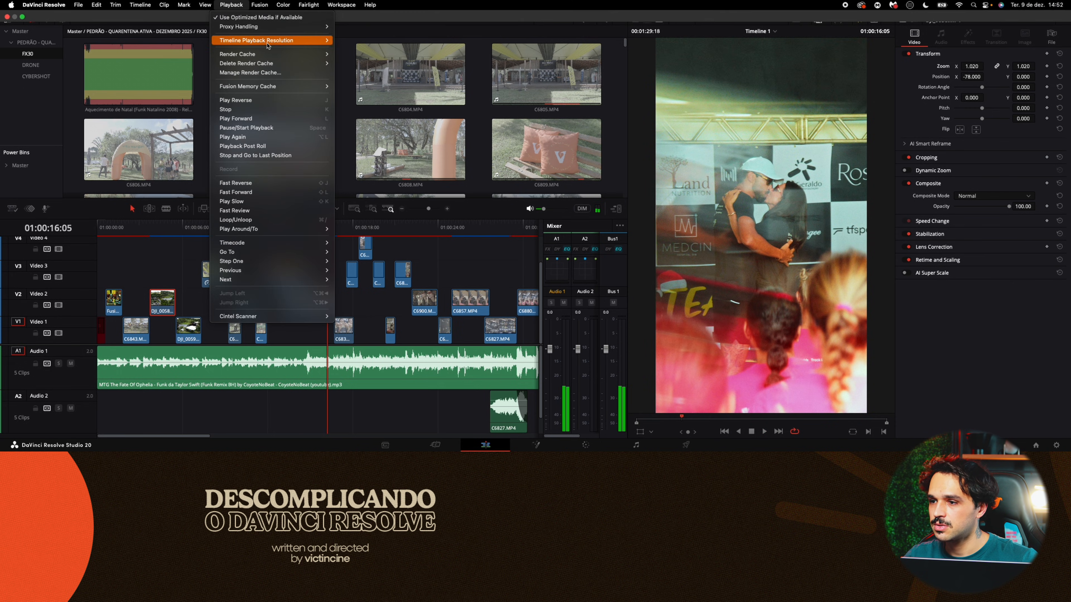
mouse_move(249, 55)
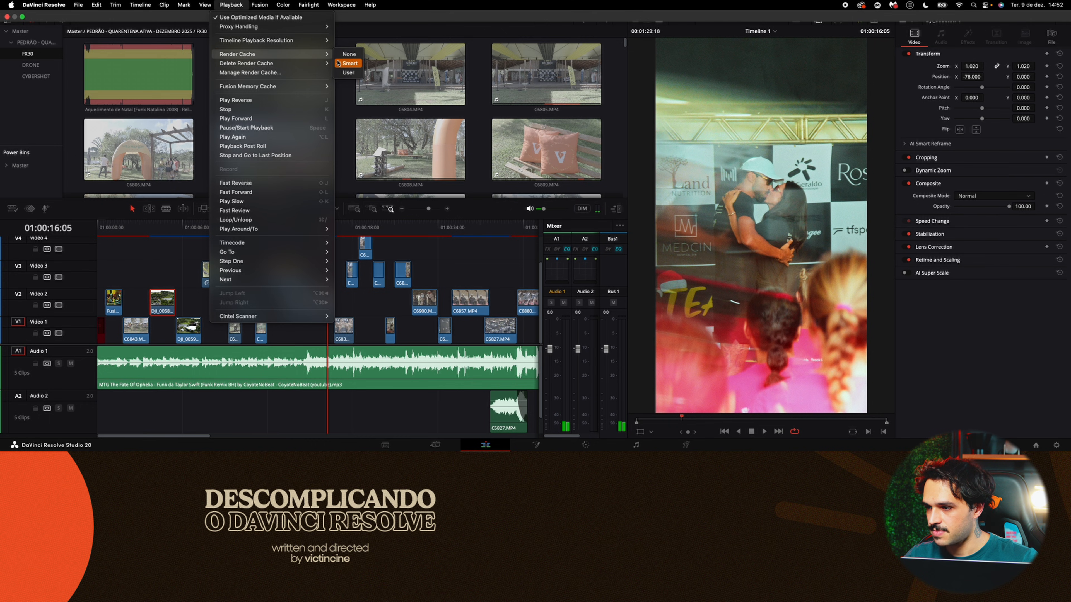
click(434, 250)
key(space)
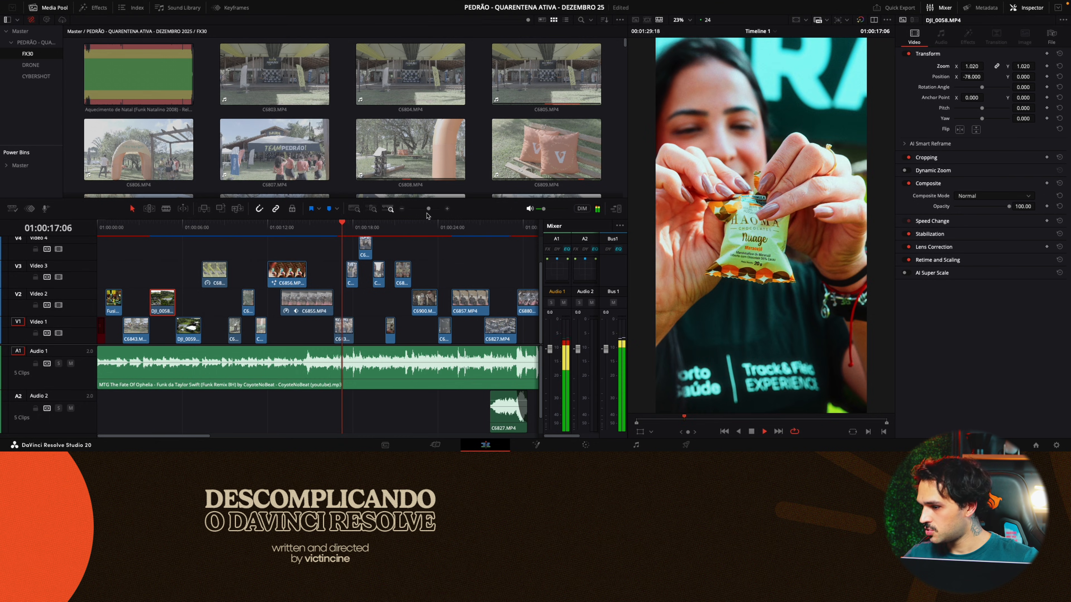
key(space)
Step: Switch to the Color page with the clip at 01:00:17:20 and fit its image to the viewer
drag(428, 209, 425, 210)
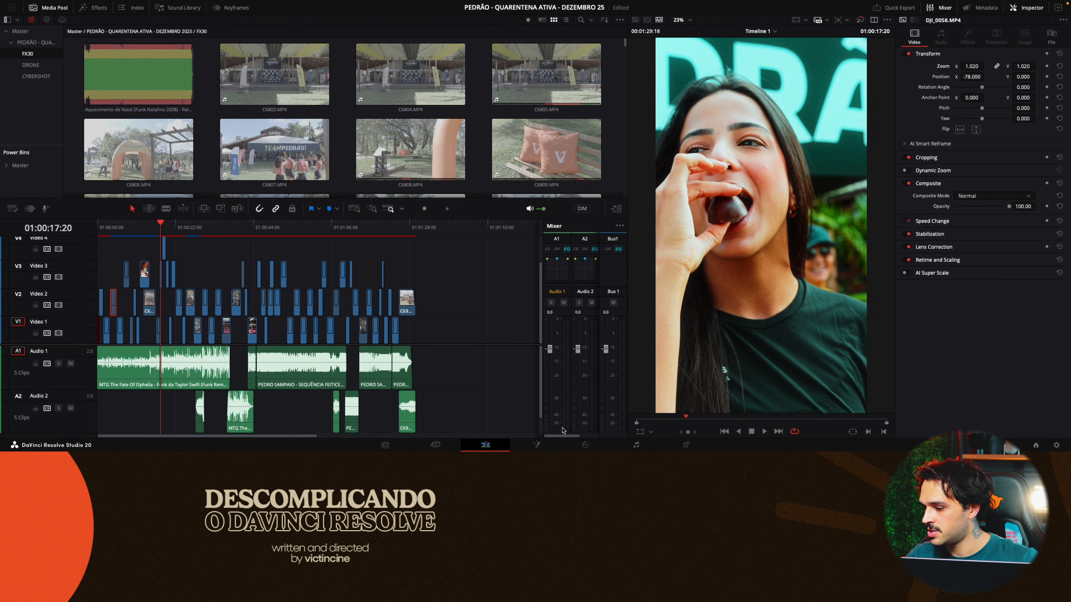
key(shift+6)
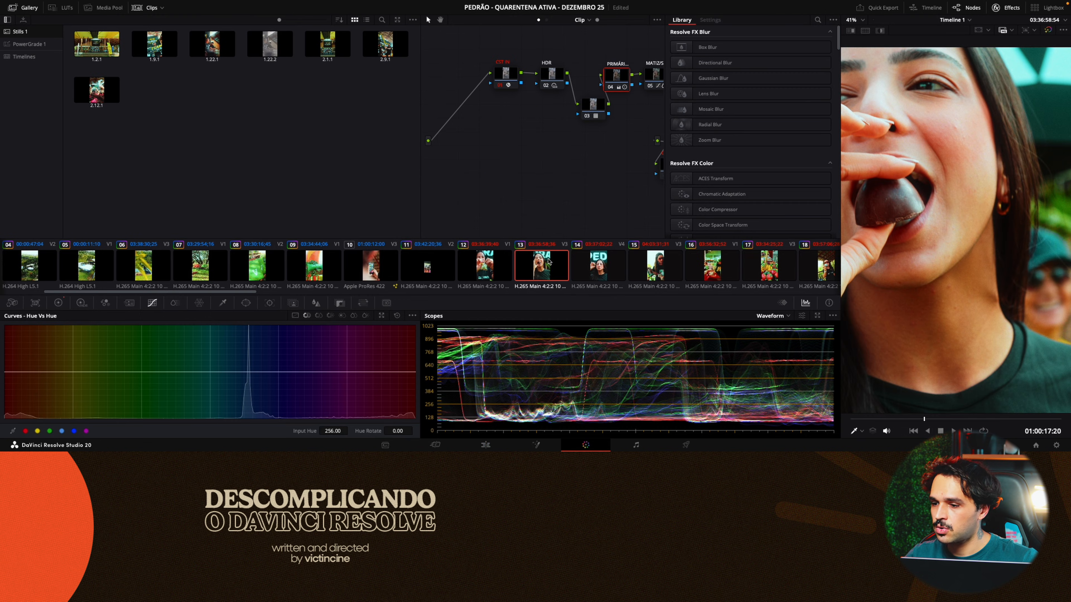
click(231, 5)
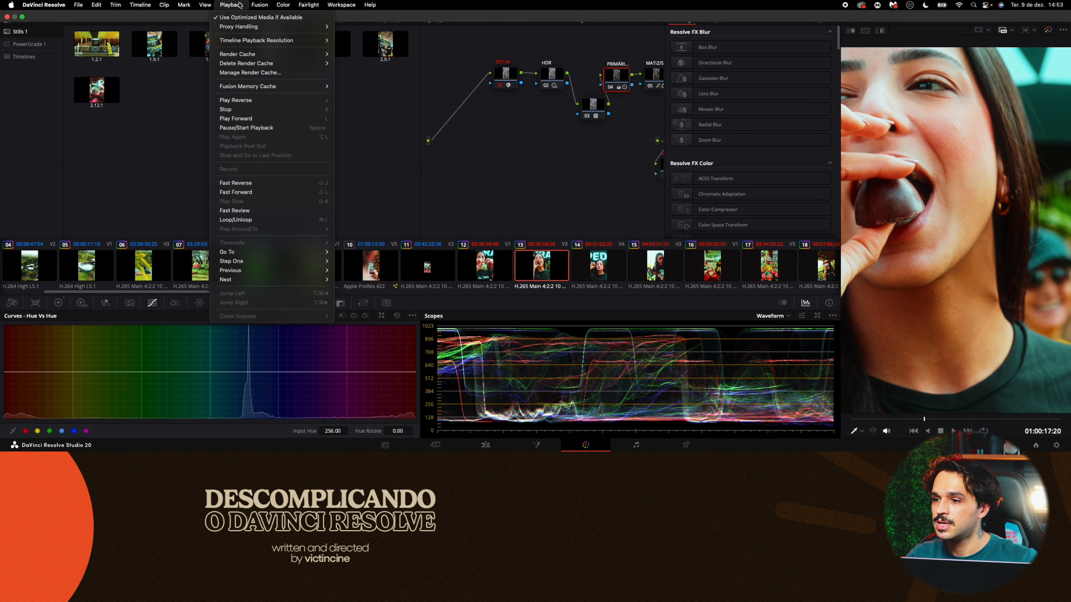
click(404, 103)
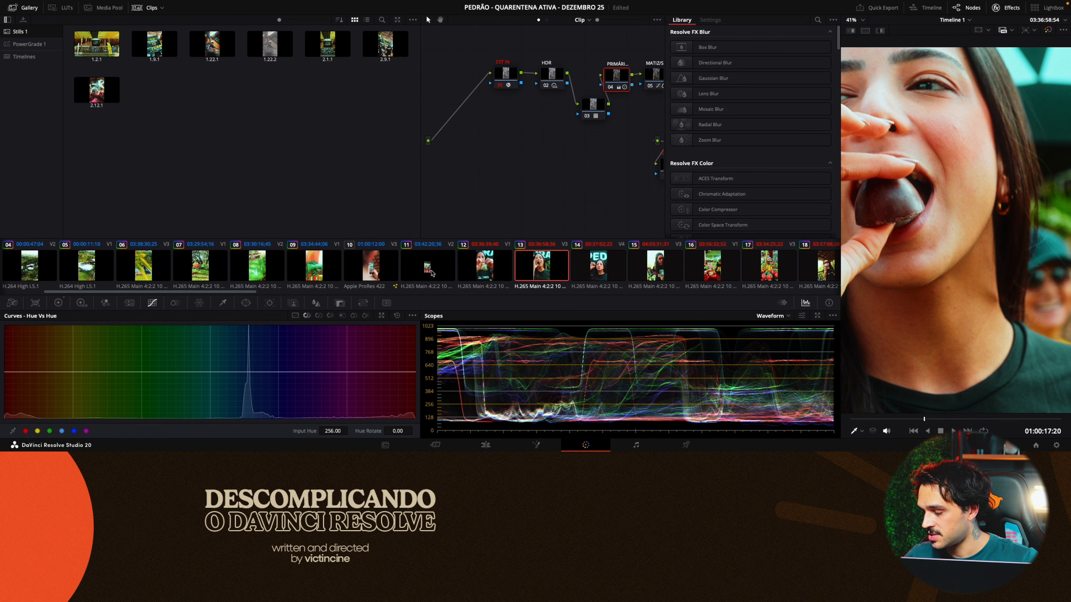
key(shift+z)
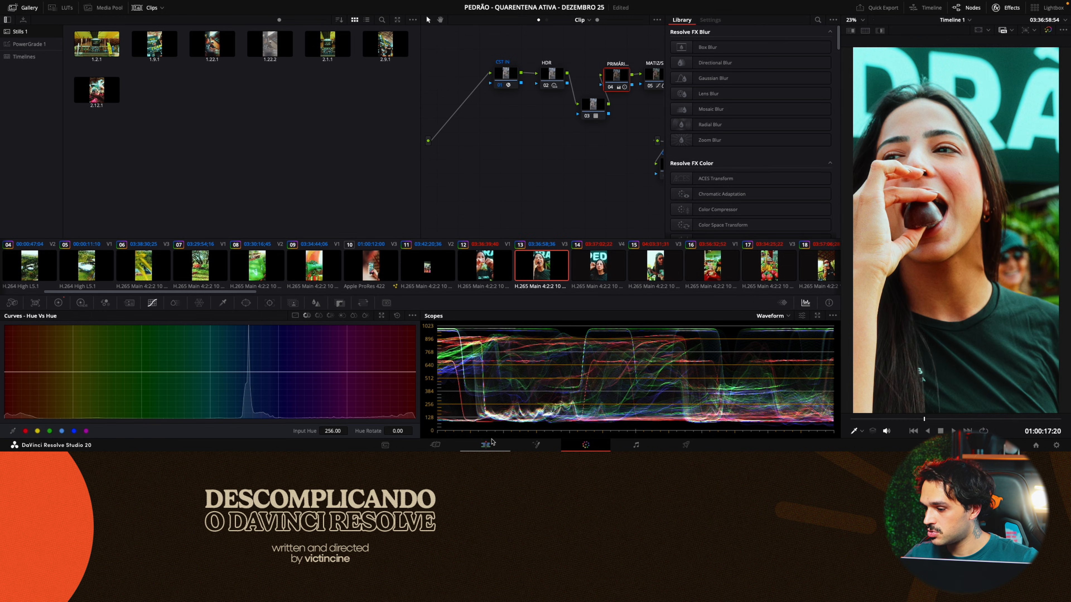
Step: Return to the Edit page and play the edit from 01:00:25:00, followed by the earlier section around 01:00:11
click(485, 445)
click(183, 237)
key(space)
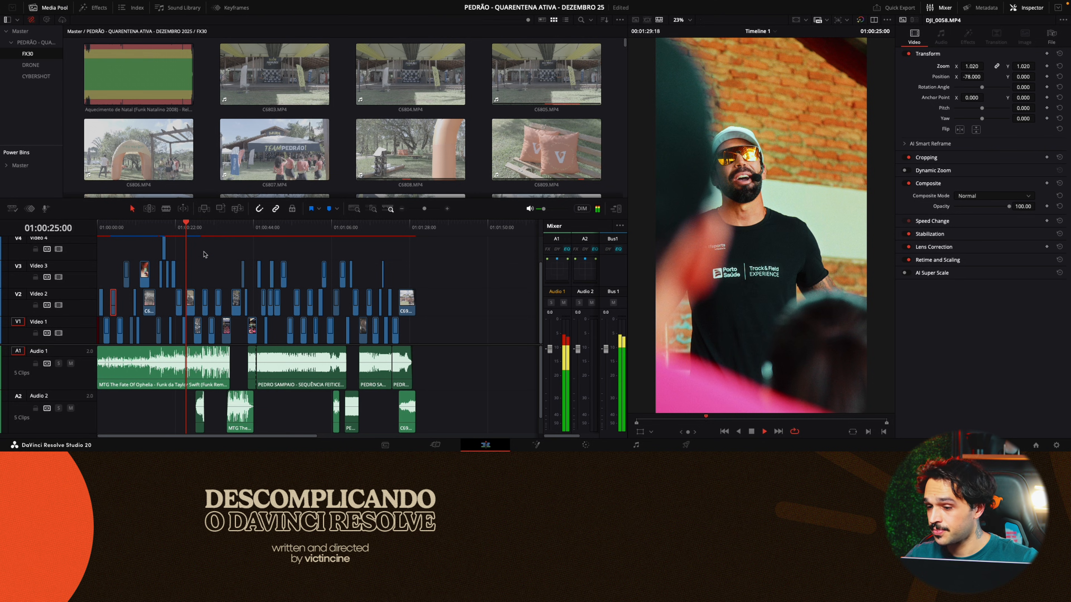
mouse_move(378, 3)
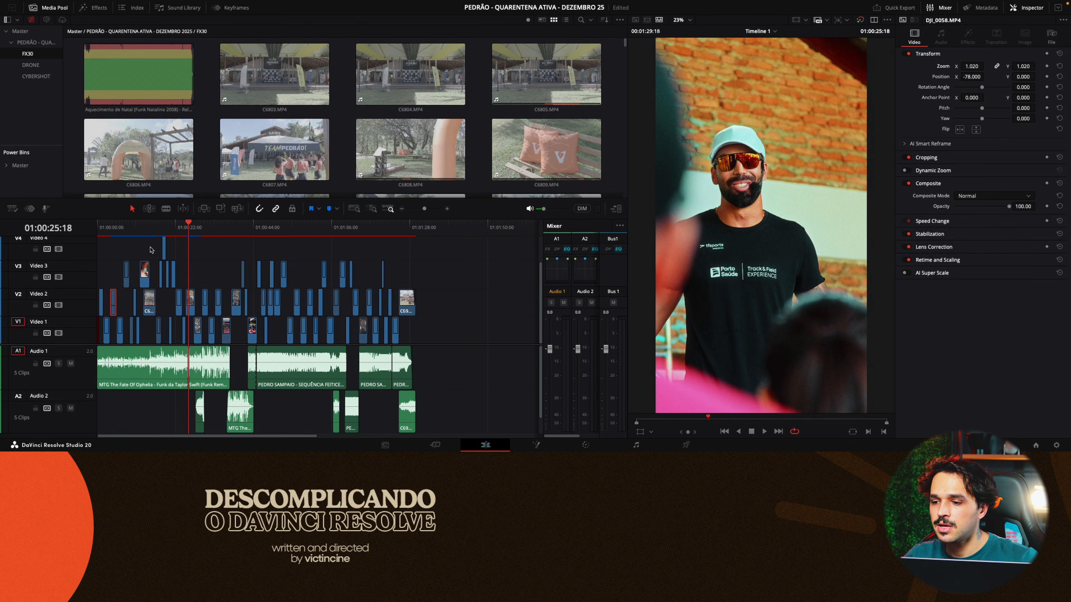
click(134, 235)
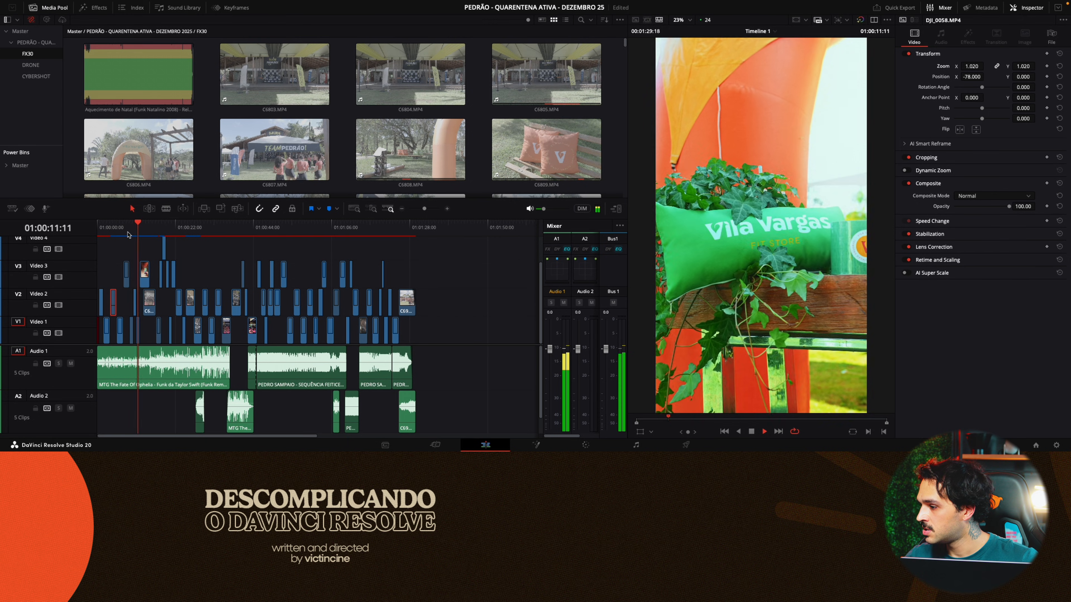